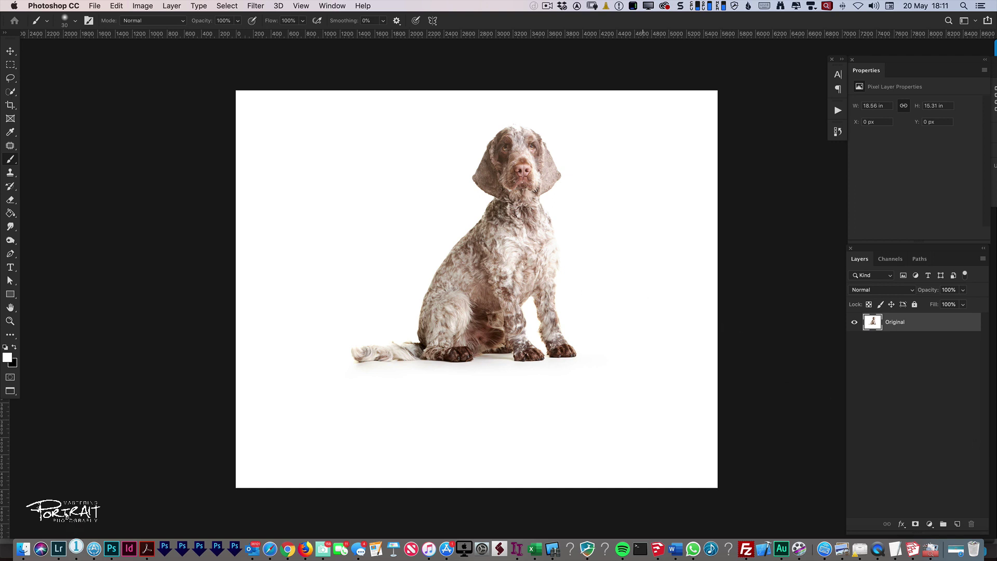
Duplicate the Original layer as a new layer named 'Reflection'.
click(166, 4)
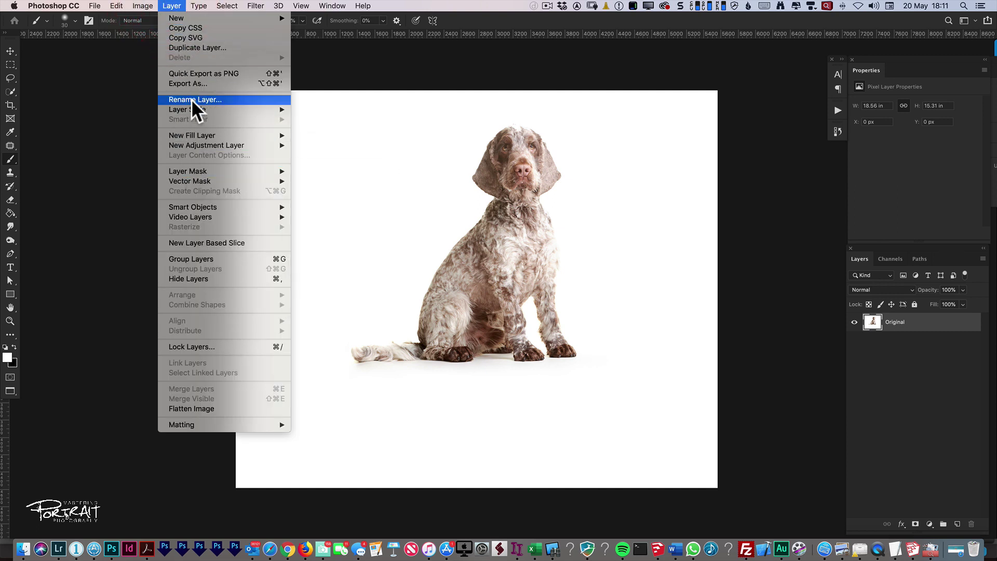
click(203, 49)
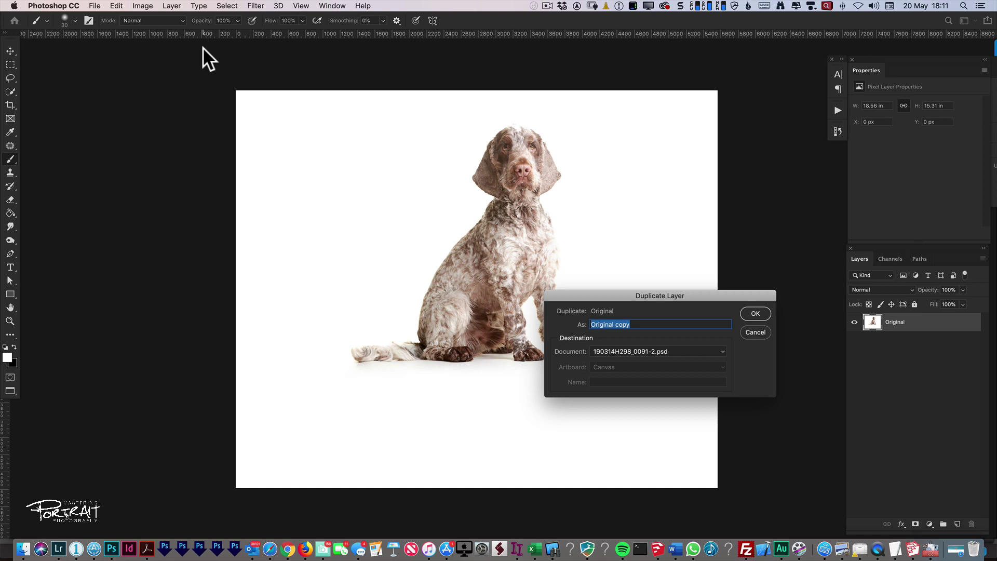
text(Reflection)
key(Return)
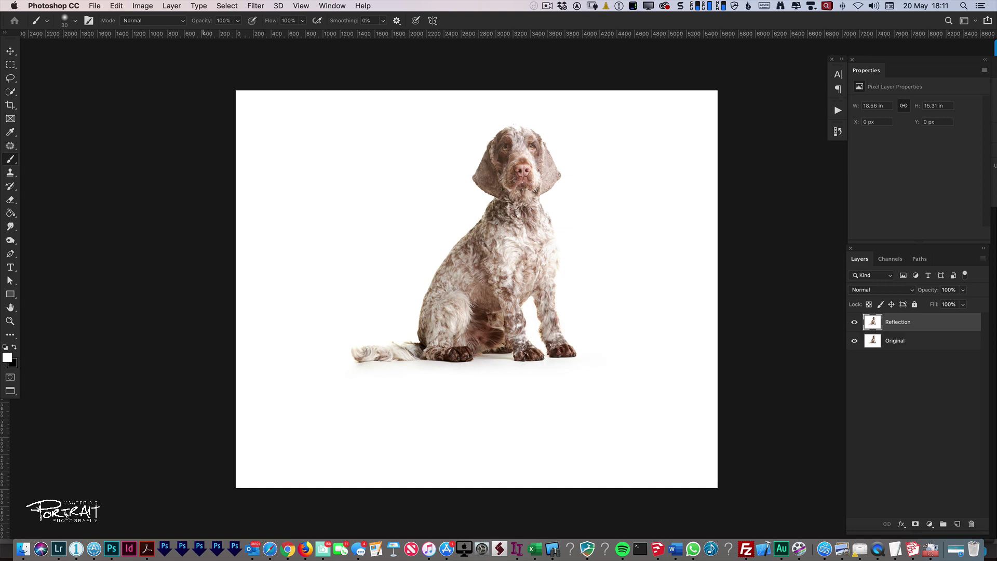
Flip the Reflection layer vertically so the dog is upside down.
click(114, 4)
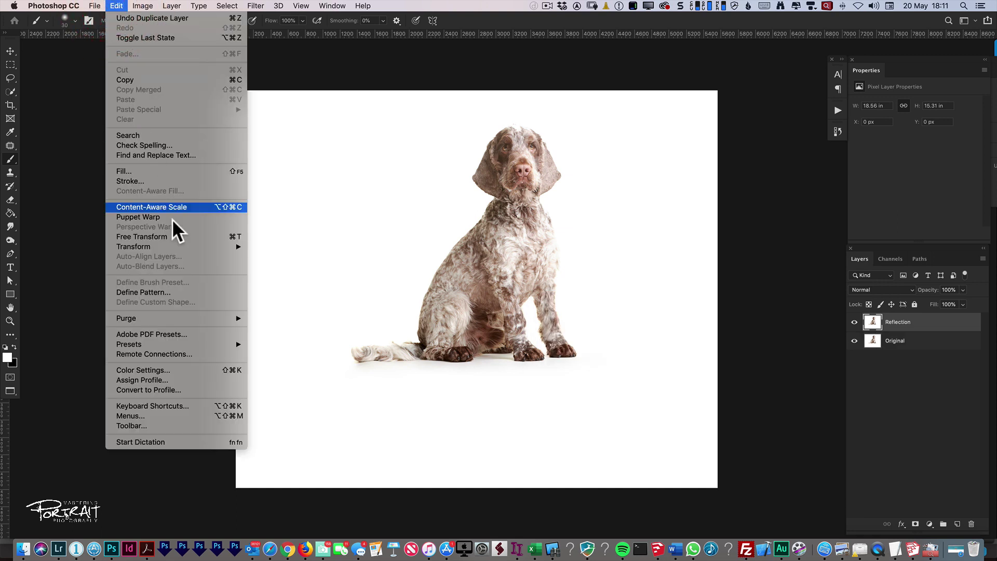
mouse_move(181, 246)
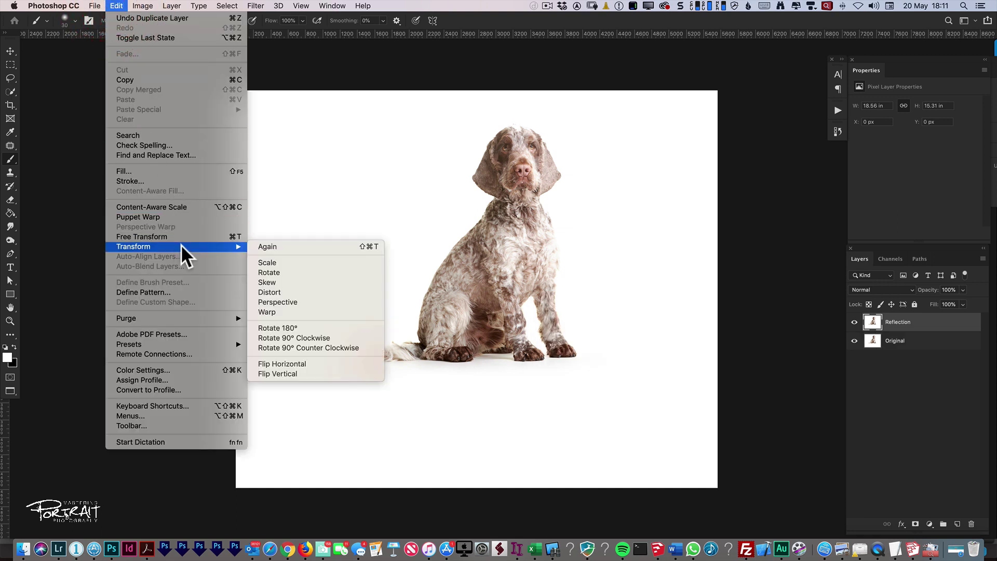
click(285, 371)
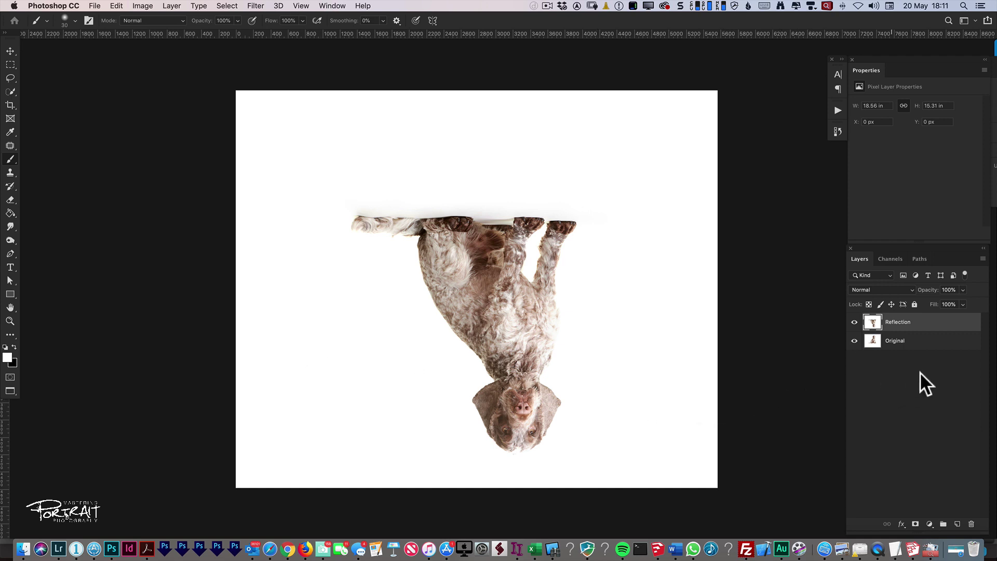
Set the Reflection layer's blend mode to Multiply in the Layers panel.
click(872, 290)
click(871, 316)
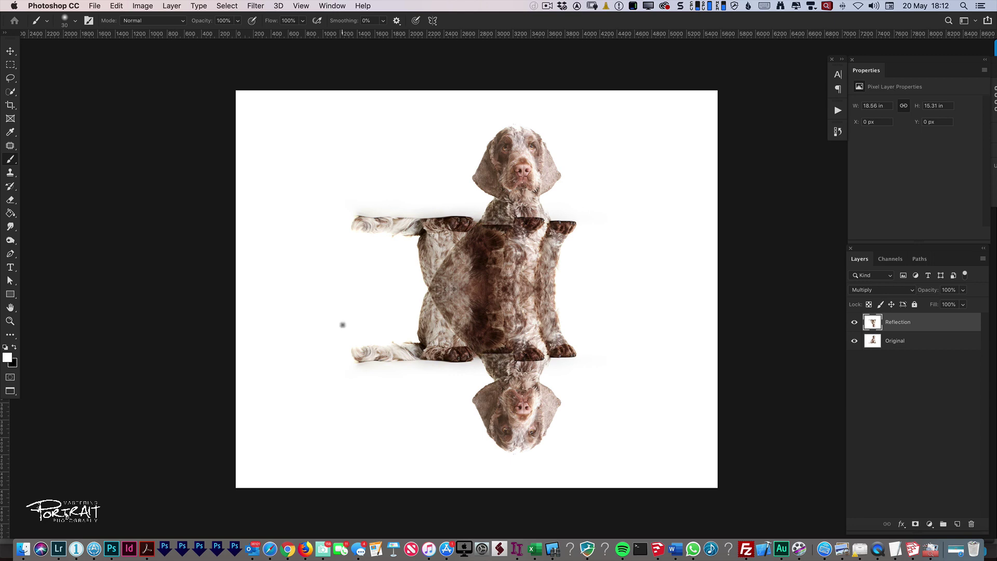
Free-transform the reflection down beneath the dog, tilting and nudging it until the paws meet.
key(super+t)
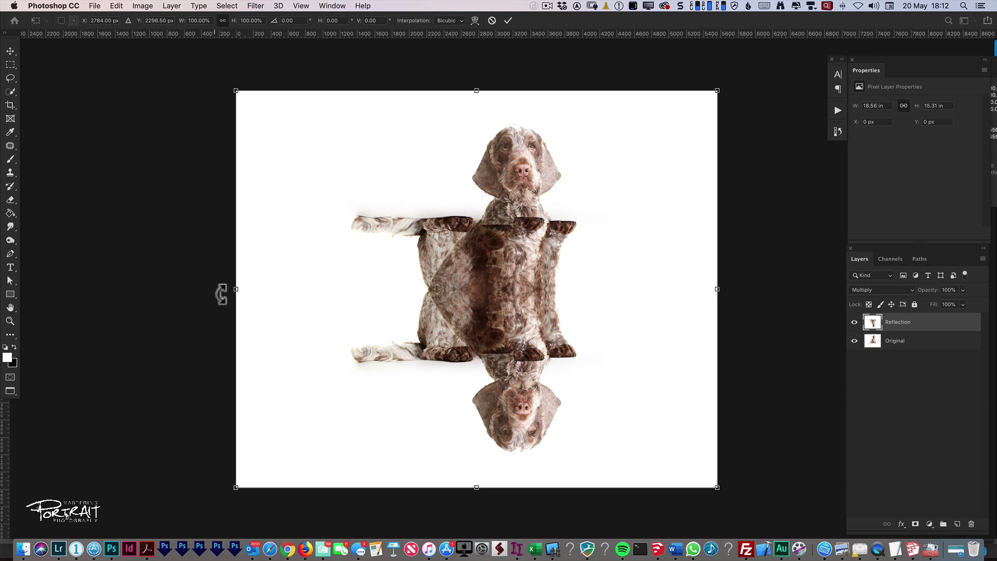
click(116, 5)
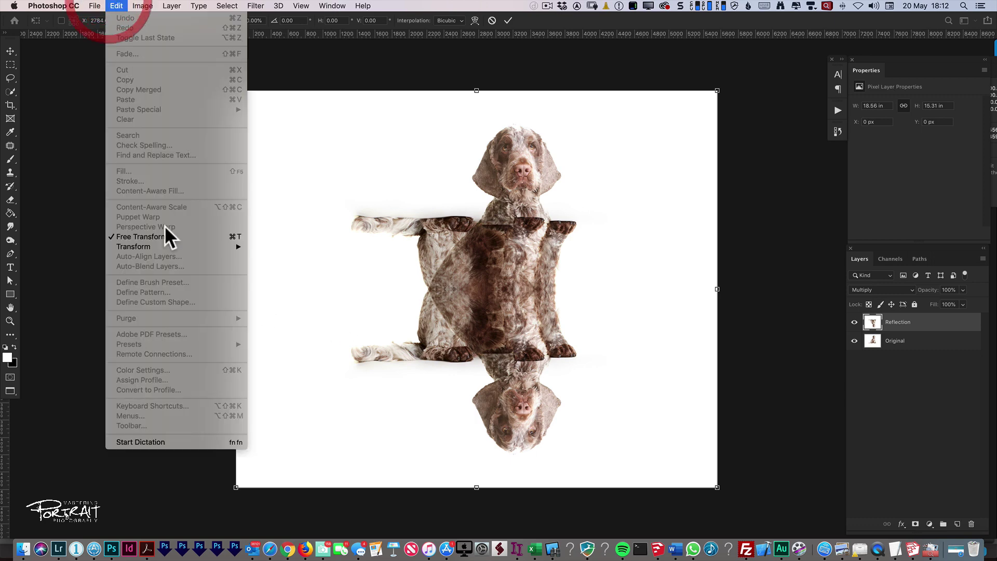
click(166, 236)
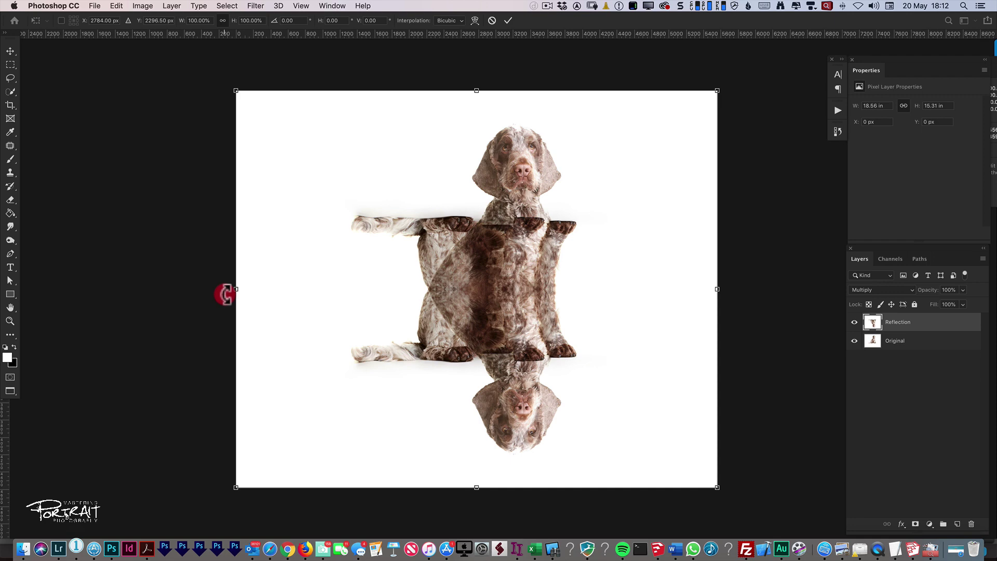
drag(225, 294, 223, 296)
drag(461, 318, 461, 437)
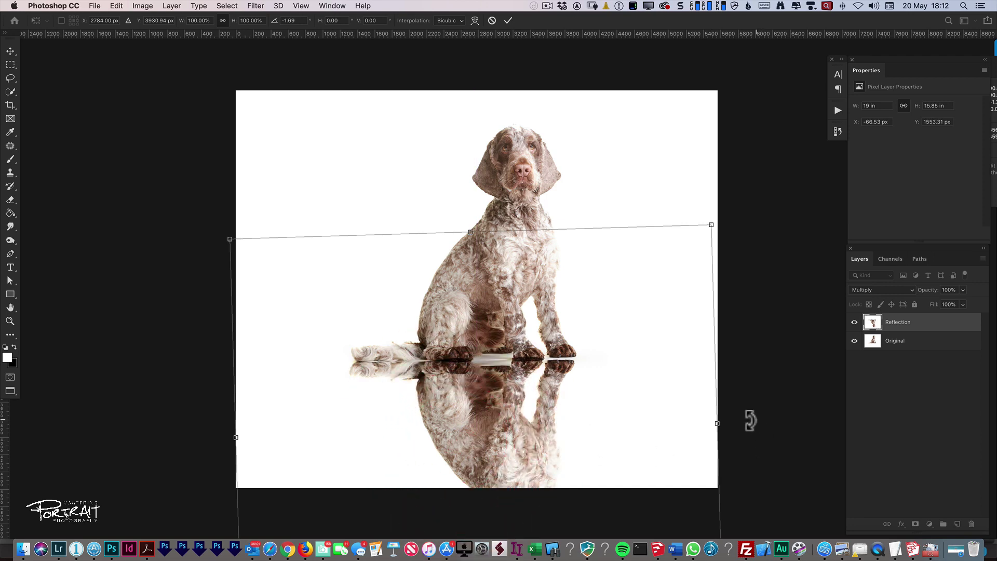
drag(750, 421, 747, 415)
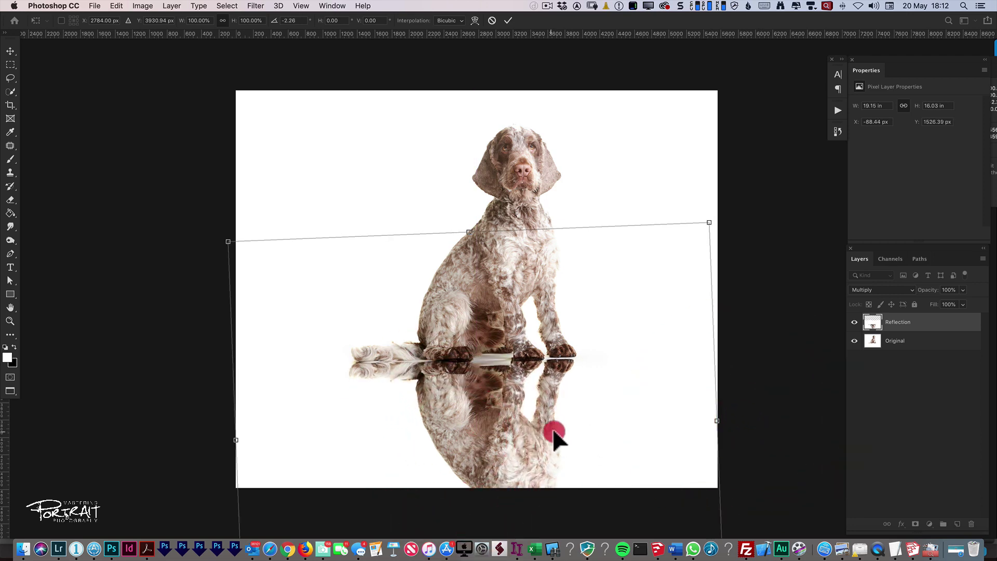
drag(553, 431, 555, 430)
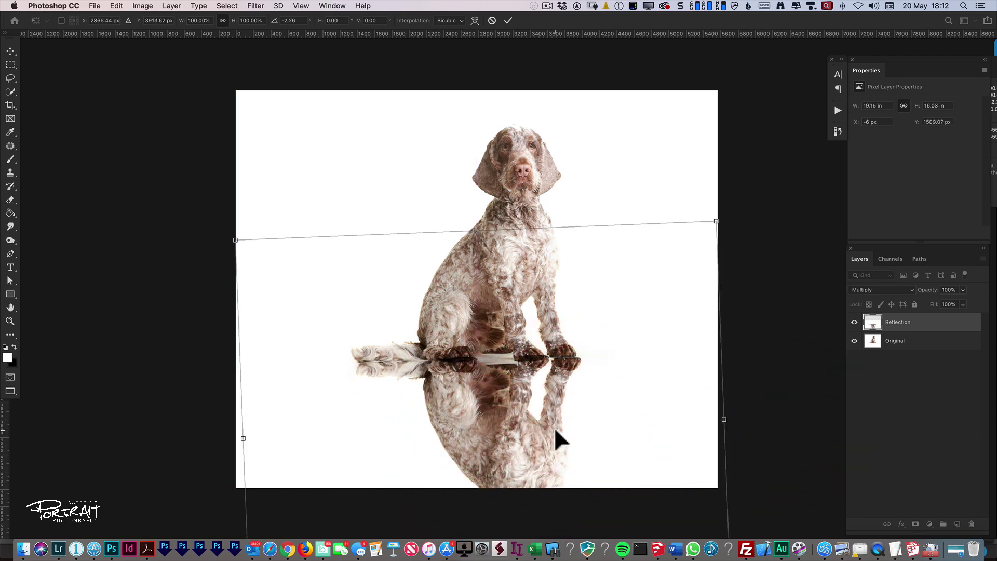
key(shift+Left)
key(shift+Left)
key(shift+Left)
key(shift+Left)
key(shift+Left)
key(shift+Up)
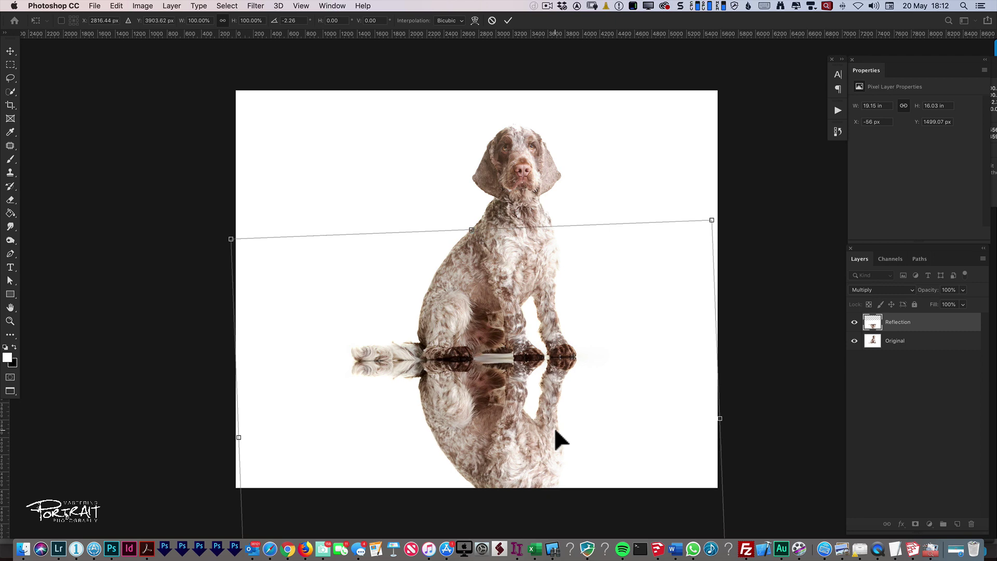
key(Left)
key(Left)
key(Left)
key(Return)
Zoom in closely on the dog's front paws.
key(b)
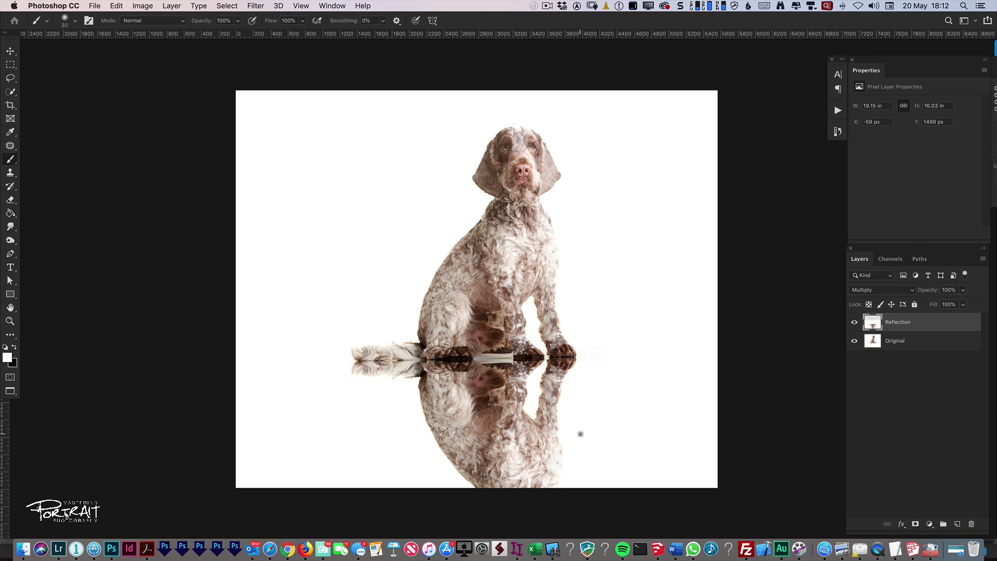
key(z)
drag(512, 382, 545, 423)
drag(412, 367, 396, 356)
With the Clone Stamp Tool, paint sampled fur over the white strip between the paws.
key(b)
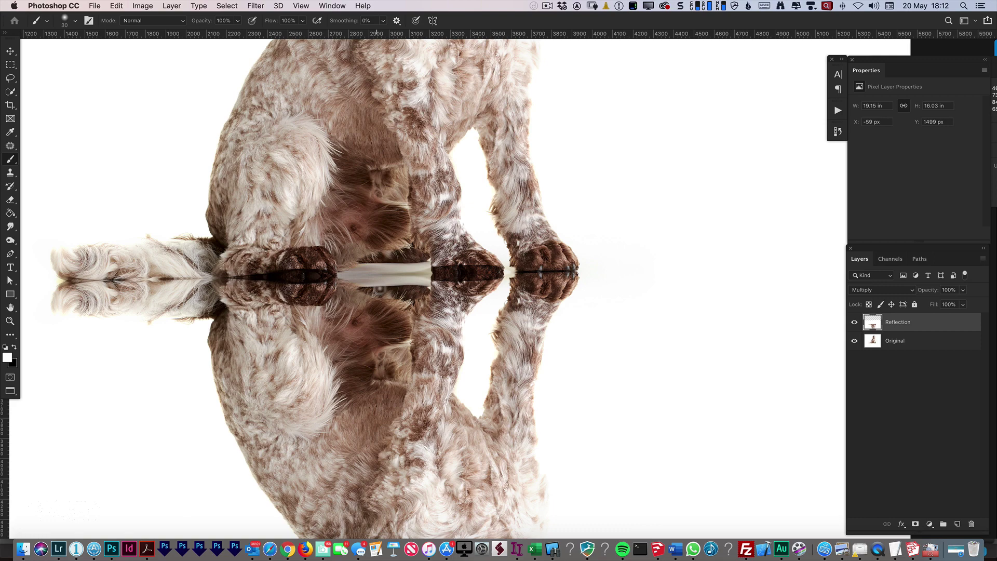
key(s)
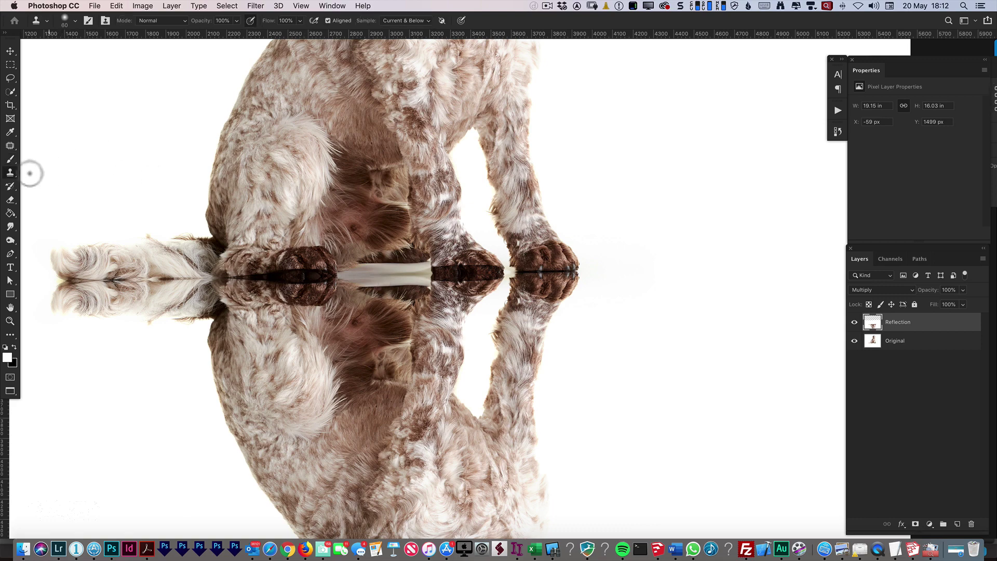
right_click(11, 172)
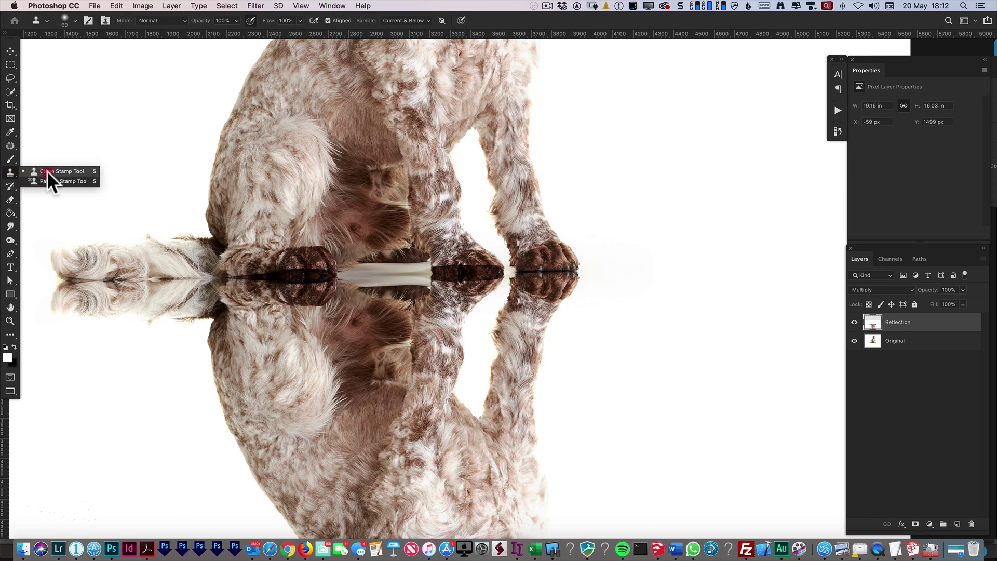
click(47, 171)
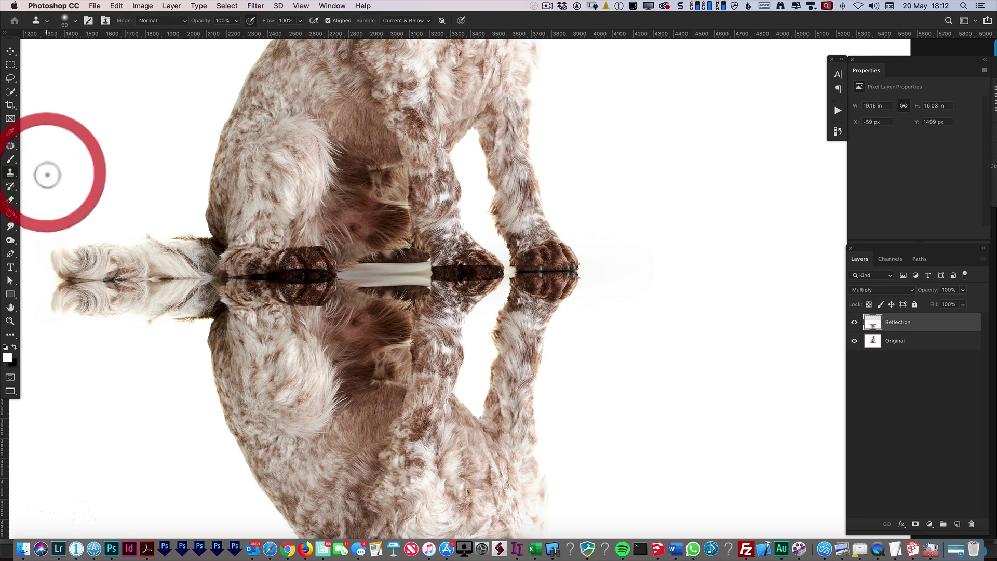
alt+click(393, 284)
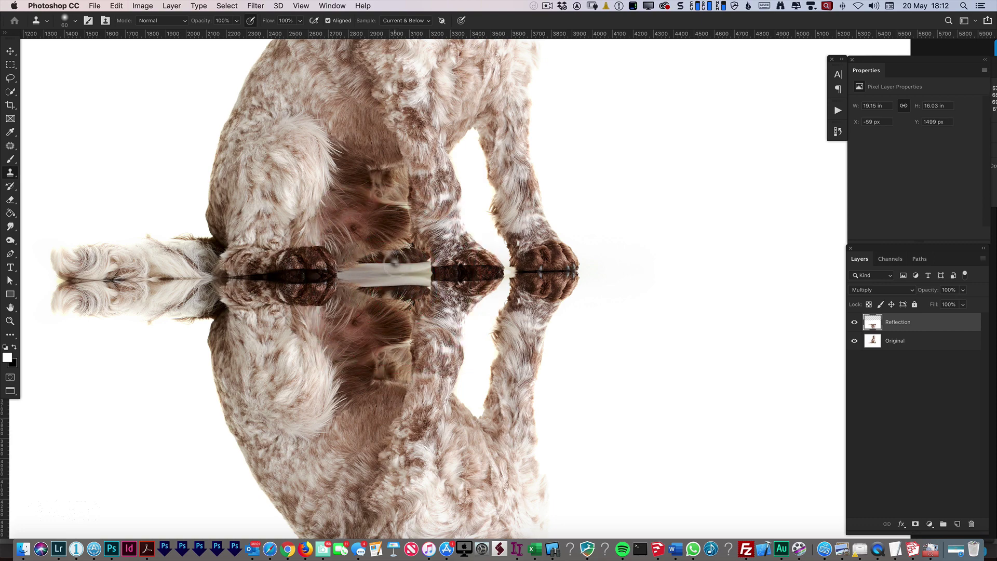
mouse_move(392, 259)
mouse_down()
mouse_move(340, 273)
mouse_move(356, 267)
mouse_move(402, 286)
mouse_move(431, 268)
mouse_move(421, 283)
mouse_move(396, 278)
mouse_up()
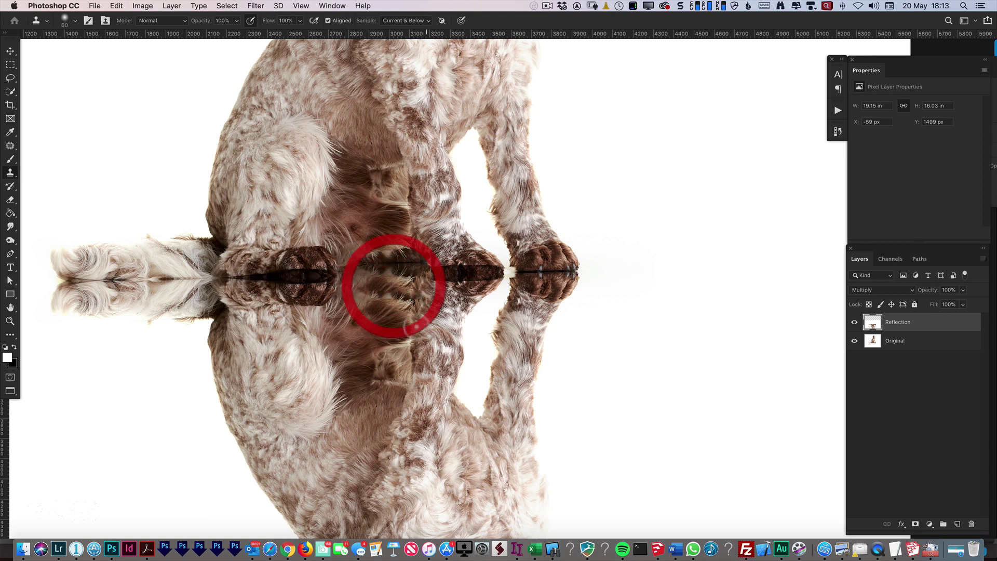
Clone nearby fur over the seam between the dog's legs and their reflection.
alt+click(351, 307)
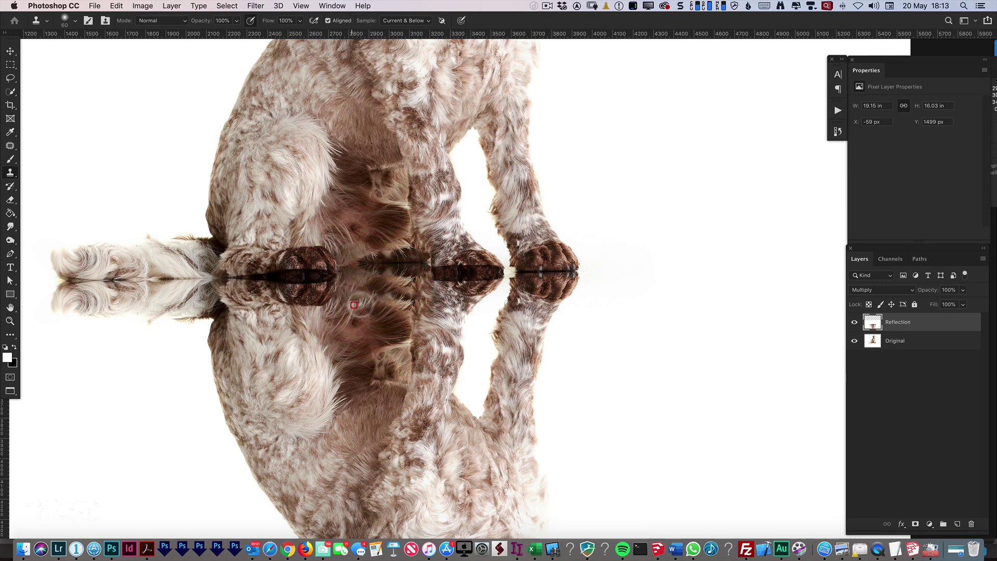
click(388, 296)
click(353, 307)
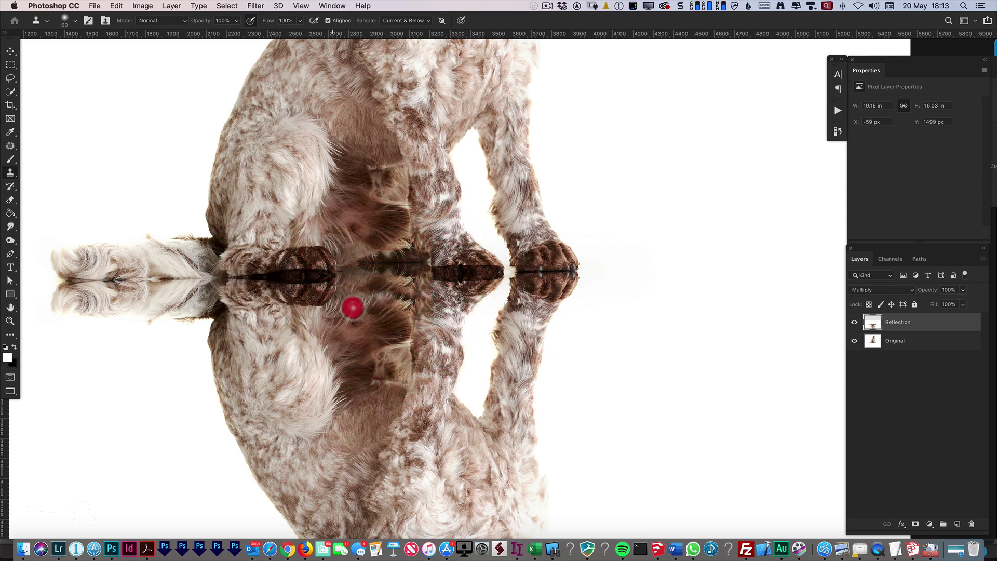
drag(353, 307, 361, 306)
alt+click(363, 294)
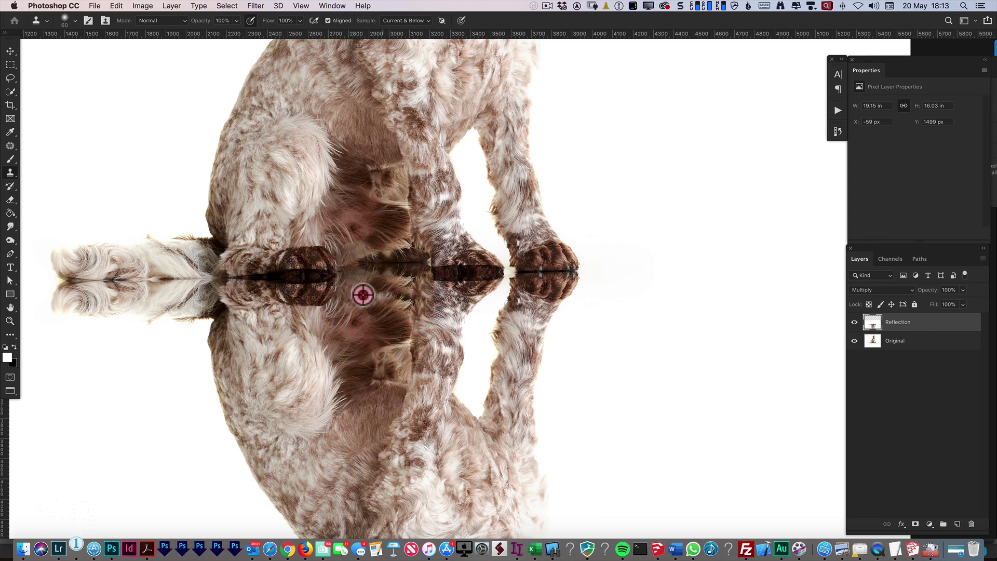
click(398, 314)
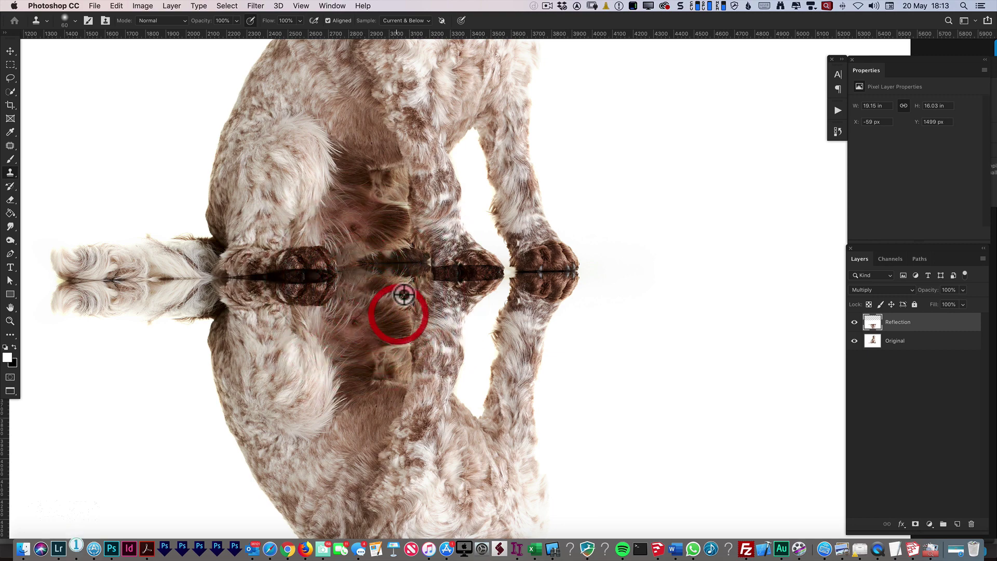
alt+click(352, 280)
mouse_move(408, 284)
mouse_down()
mouse_move(409, 274)
mouse_move(396, 287)
mouse_move(410, 289)
mouse_up()
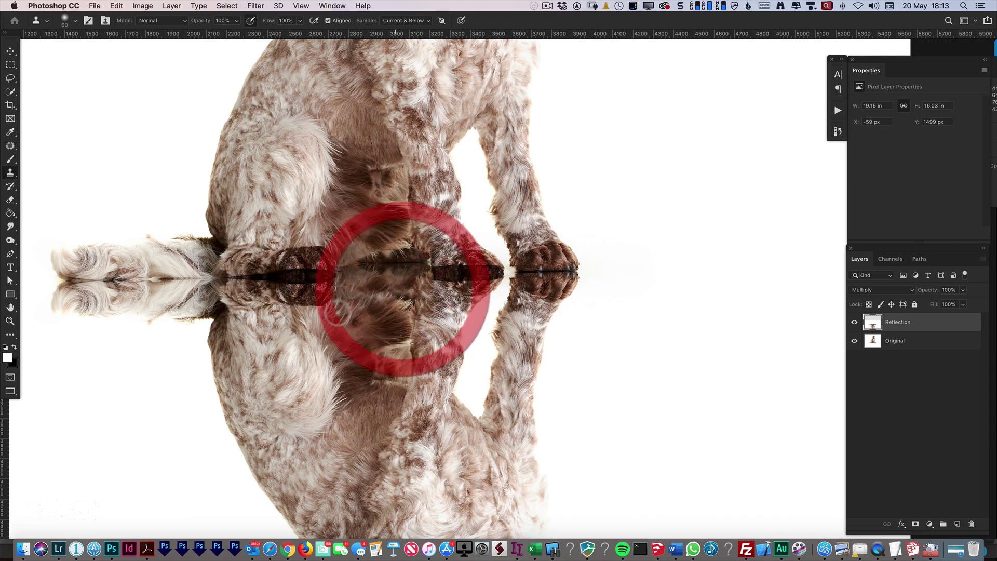
Blend the seam by cloning fur along the reflection's centre line.
alt+click(317, 324)
mouse_move(334, 294)
mouse_down()
mouse_move(351, 289)
mouse_move(352, 301)
mouse_up()
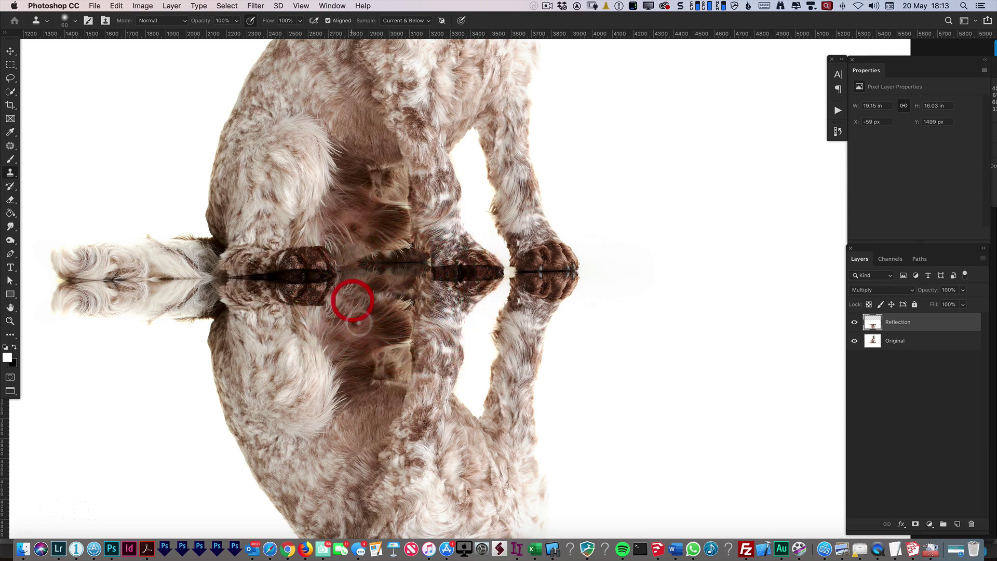
alt+click(348, 278)
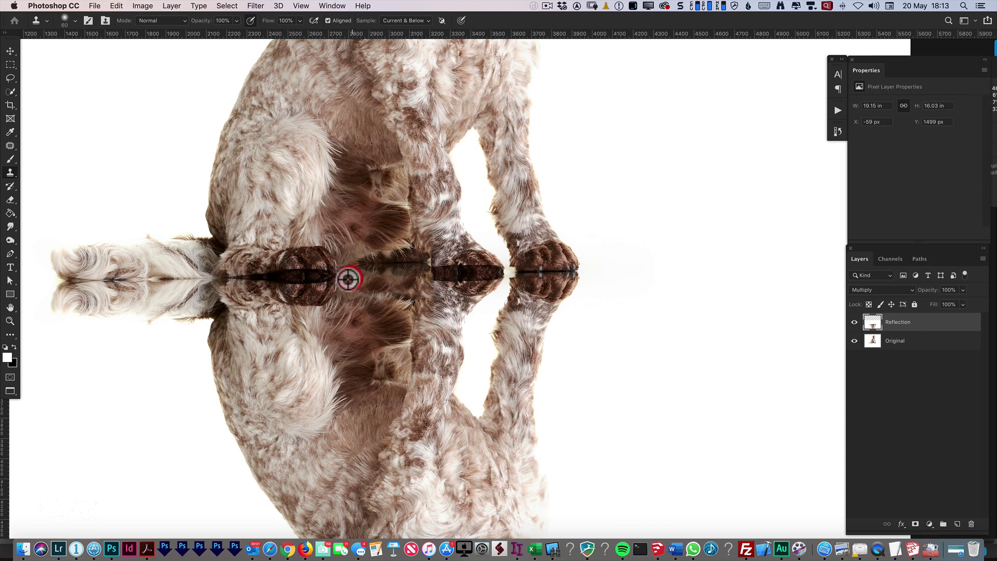
alt+click(345, 282)
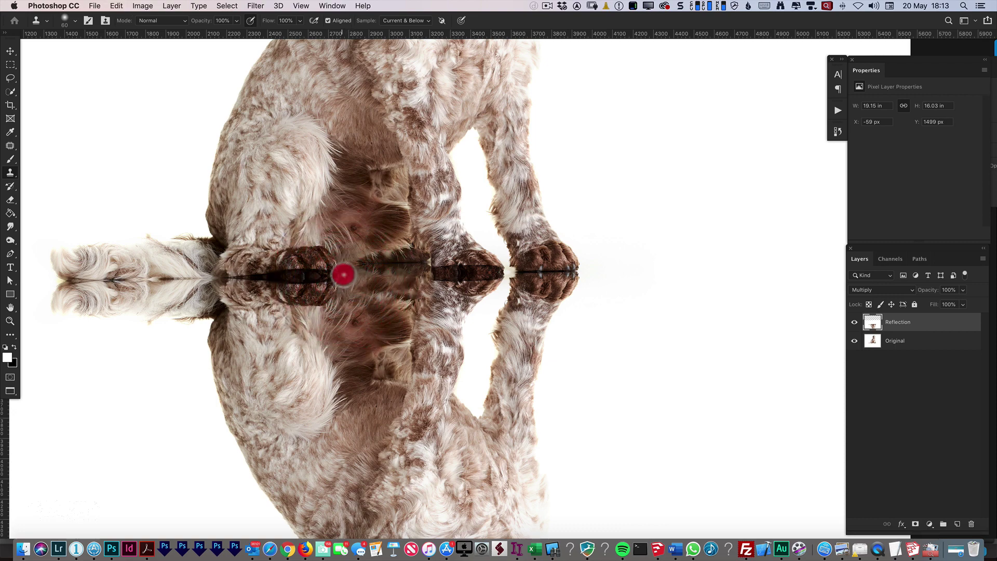
drag(345, 277, 408, 279)
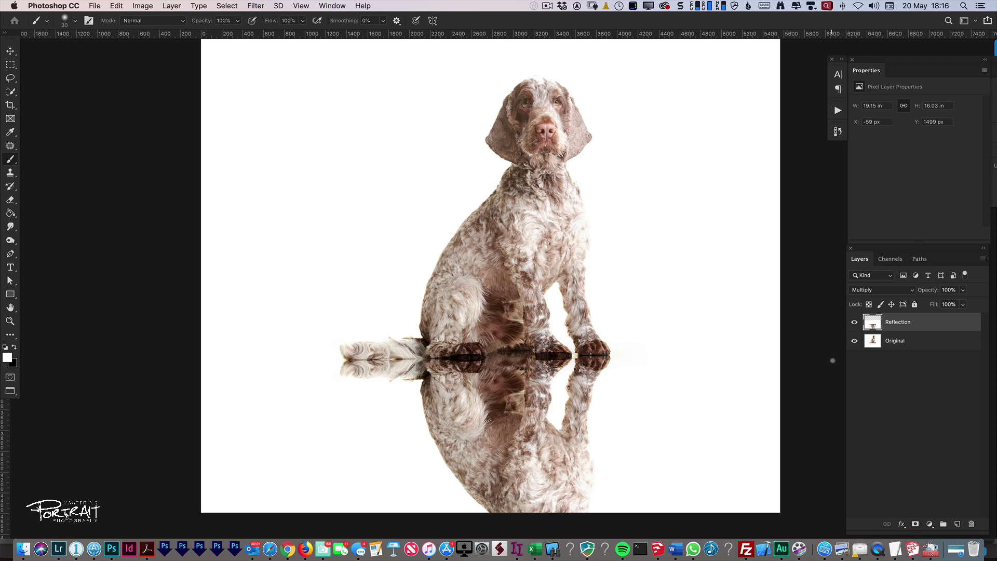
Convert the Reflection layer to a Smart Object from the Layers panel menu.
click(983, 260)
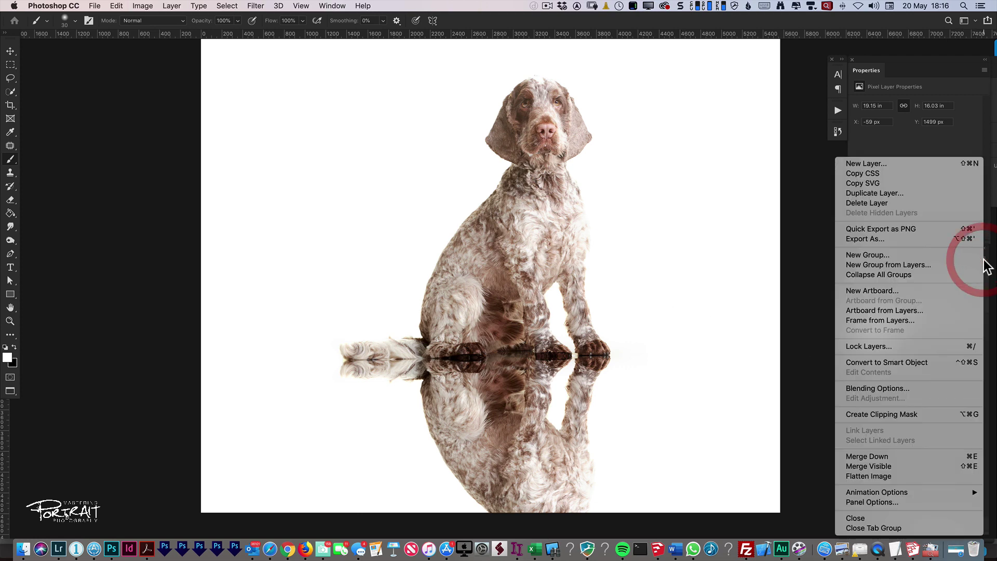
click(914, 363)
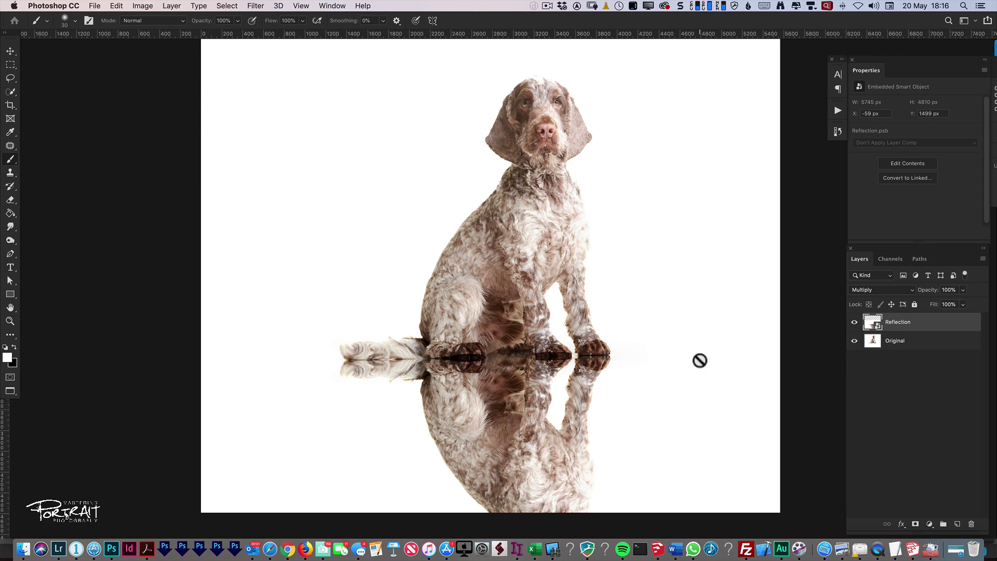
Zoom in on the right paw and bring the reflection line into view.
key(z)
drag(557, 360, 586, 392)
drag(478, 422, 474, 367)
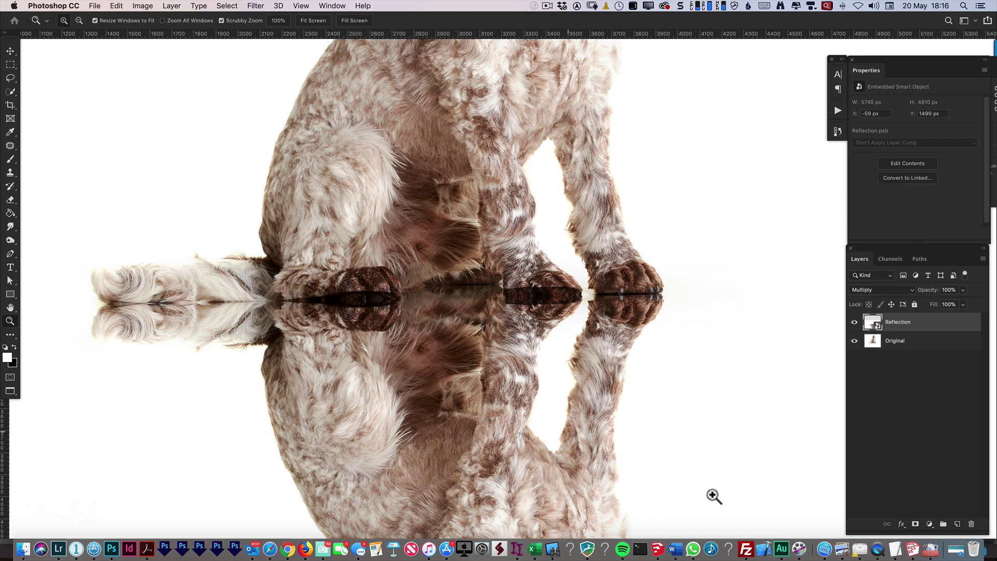
click(915, 524)
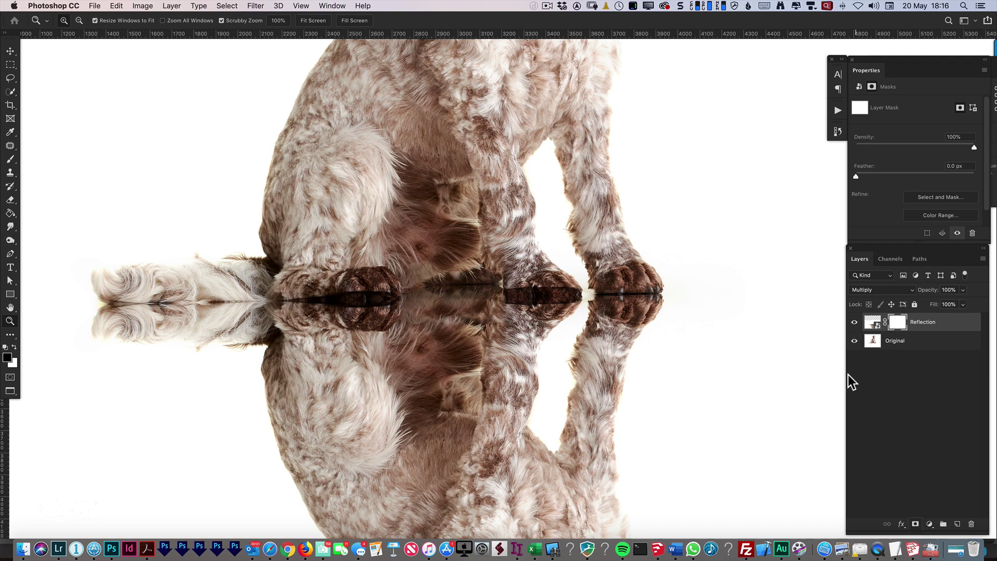
key(b)
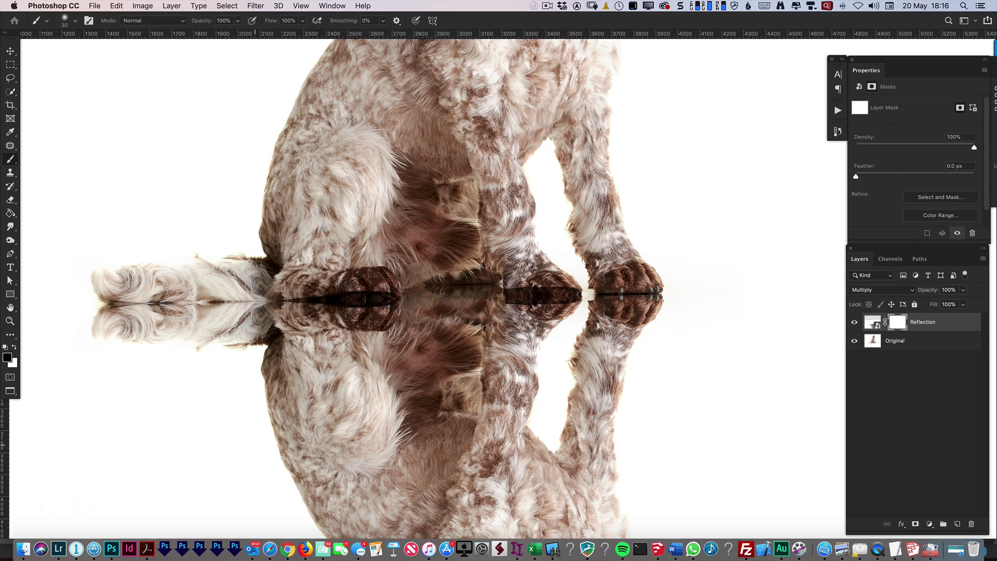
mouse_move(276, 436)
mouse_down()
mouse_move(325, 439)
mouse_move(363, 465)
mouse_move(506, 464)
mouse_move(594, 445)
mouse_up()
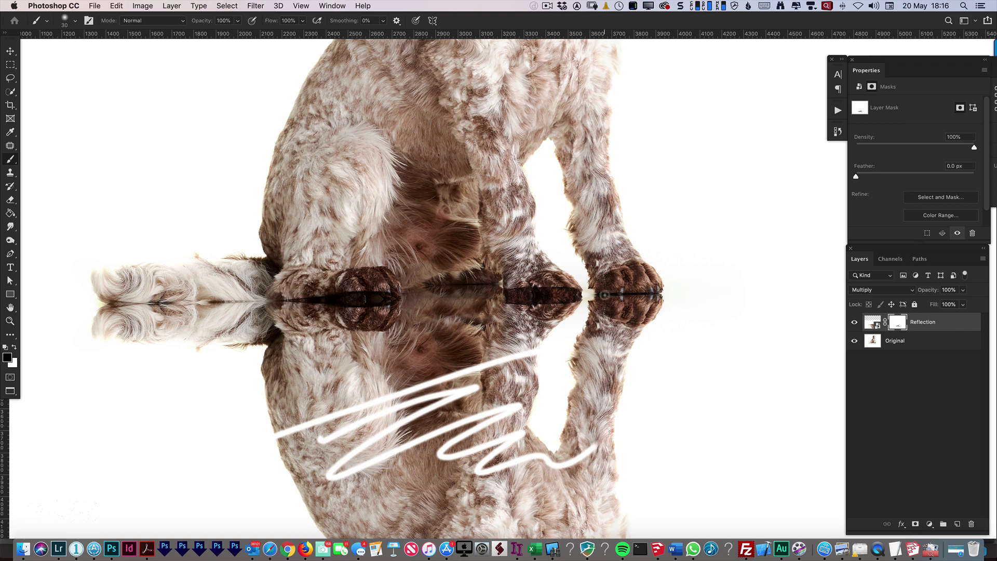
key(x)
mouse_move(413, 473)
mouse_down()
mouse_move(526, 490)
mouse_move(573, 460)
mouse_up()
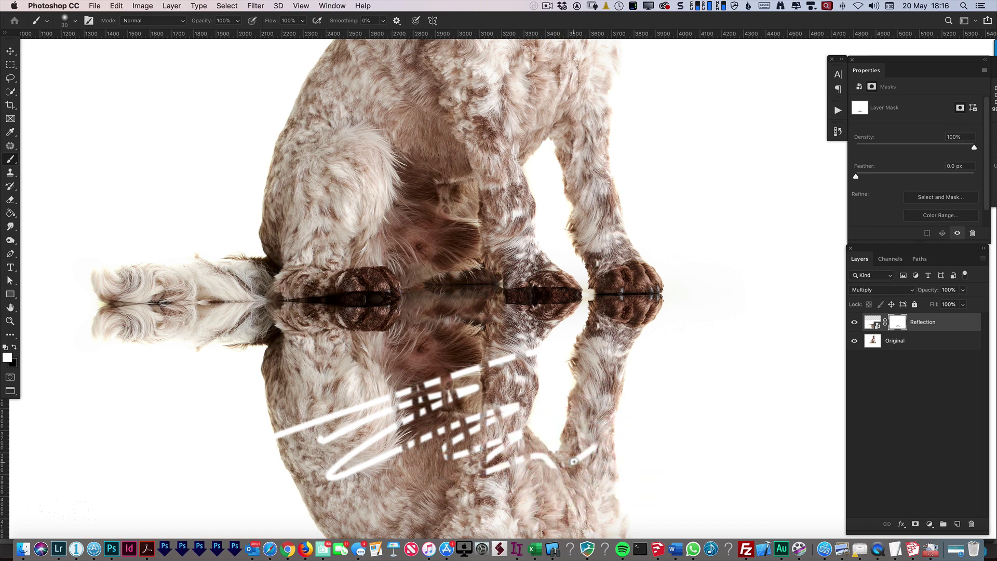
key(super+z)
key(super+z)
key(super+z)
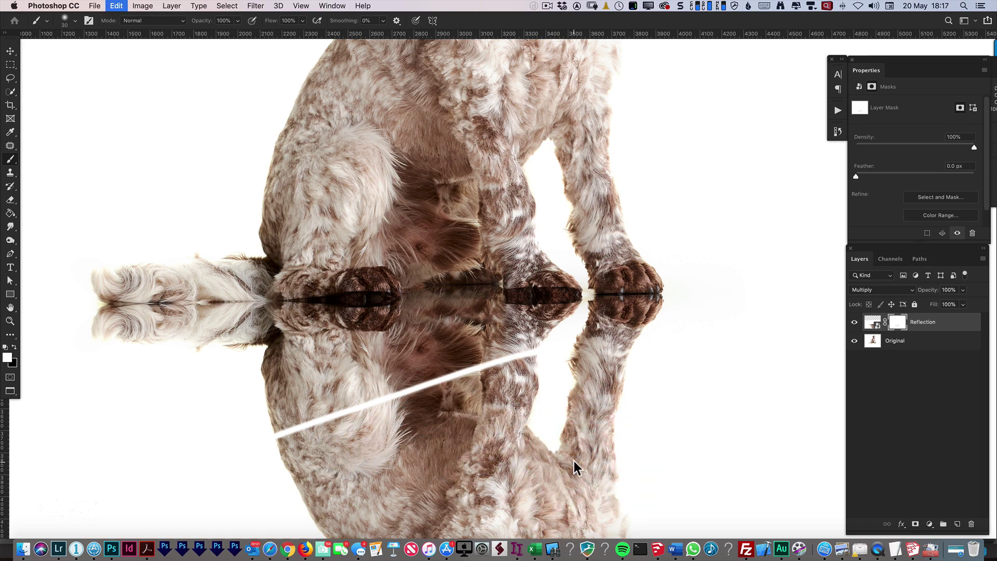
key(super+z)
Zoom in on the paw reflection line and set a smaller brush with black foreground.
key(z)
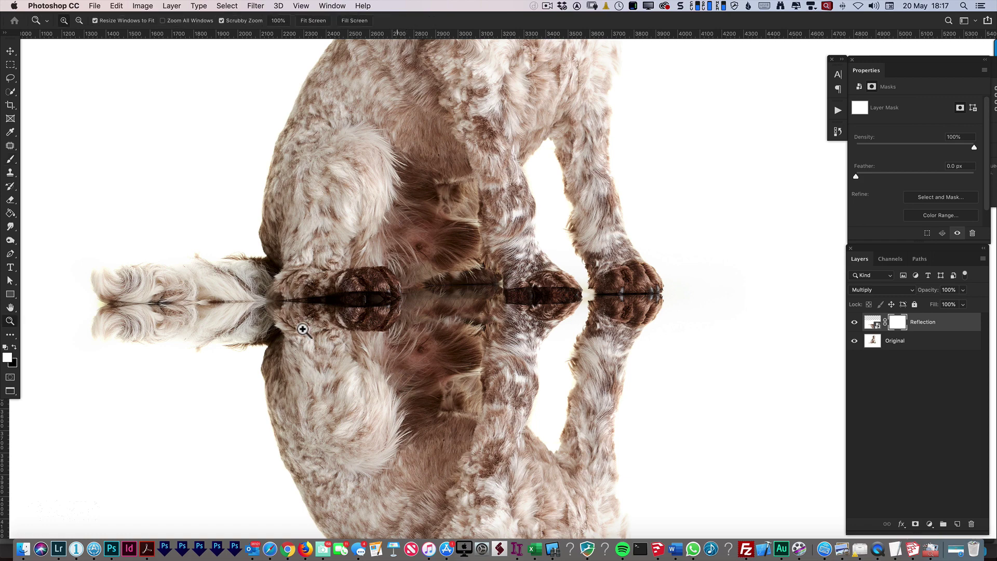
click(329, 308)
click(329, 307)
key(b)
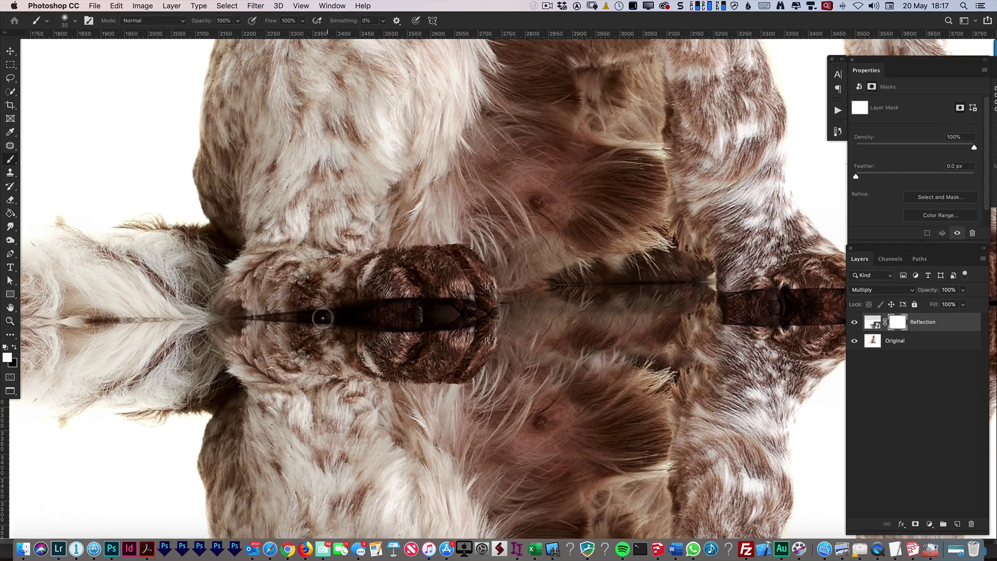
mouse_move(289, 310)
mouse_down()
mouse_move(242, 308)
mouse_move(325, 314)
mouse_move(428, 301)
mouse_move(368, 312)
mouse_move(460, 316)
mouse_move(400, 313)
mouse_move(452, 296)
mouse_move(482, 311)
mouse_move(459, 312)
mouse_up()
key(x)
Mask out the dark overlap band along the paws' reflection, restoring the claws with white.
mouse_move(740, 300)
mouse_down()
mouse_move(734, 289)
mouse_move(761, 298)
mouse_move(806, 289)
mouse_up()
scroll(619, 314, right, 5)
mouse_move(620, 314)
mouse_down()
mouse_move(690, 308)
mouse_move(676, 300)
mouse_move(700, 295)
mouse_move(750, 298)
mouse_move(694, 311)
mouse_move(701, 318)
mouse_move(602, 319)
mouse_move(639, 306)
mouse_move(737, 312)
mouse_up()
scroll(545, 328, right, 5)
mouse_move(546, 324)
mouse_down()
mouse_move(674, 311)
mouse_move(654, 310)
mouse_move(745, 308)
mouse_move(620, 309)
mouse_move(555, 330)
mouse_move(575, 329)
mouse_move(421, 343)
mouse_up()
key(x)
mouse_move(499, 343)
mouse_down()
mouse_move(523, 344)
mouse_move(435, 336)
mouse_up()
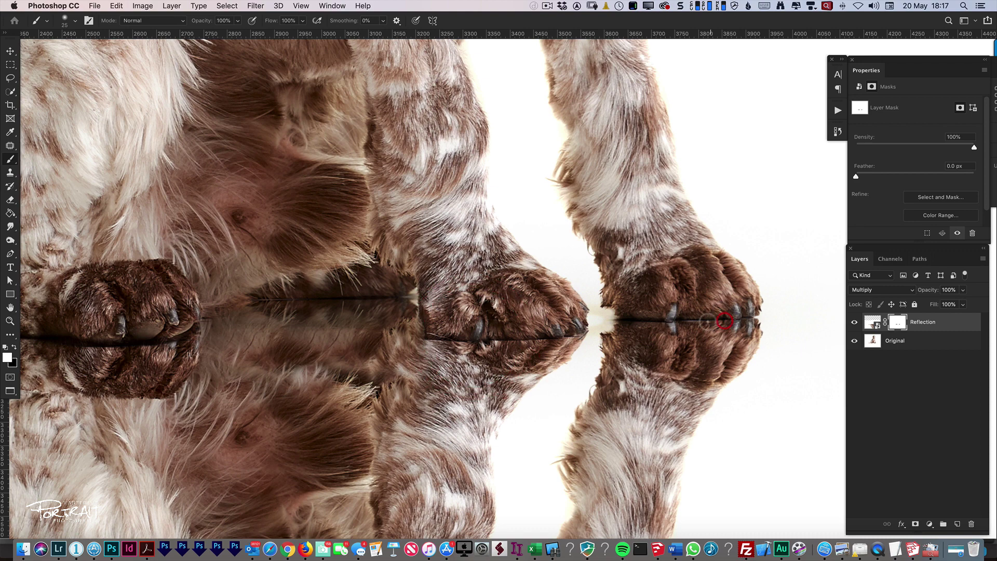
mouse_move(724, 320)
mouse_down()
mouse_move(672, 319)
mouse_move(727, 338)
mouse_up()
Paint black on the mask to hide the dark crease from the paws to the tail.
scroll(649, 350, left, 10)
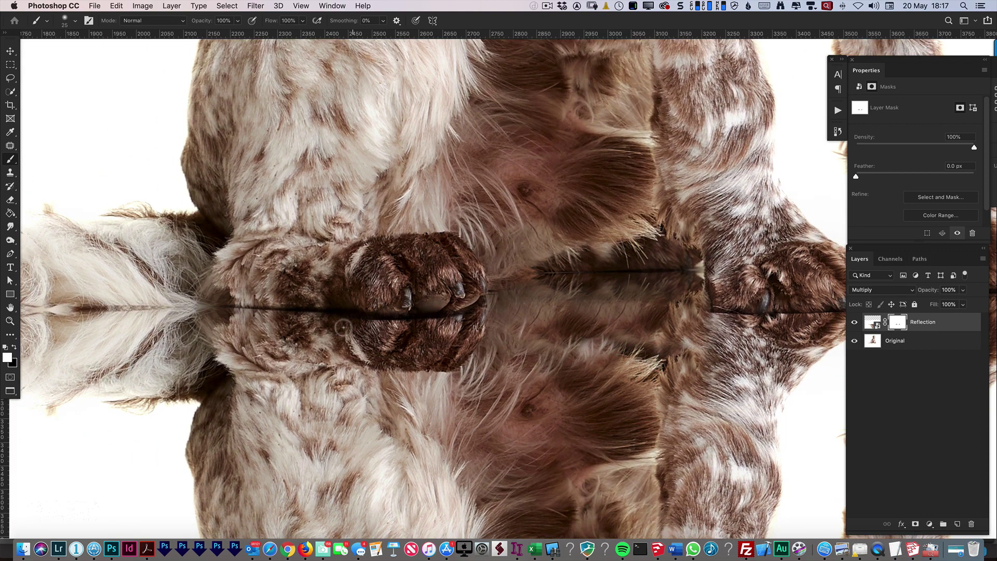
scroll(360, 329, left, 3)
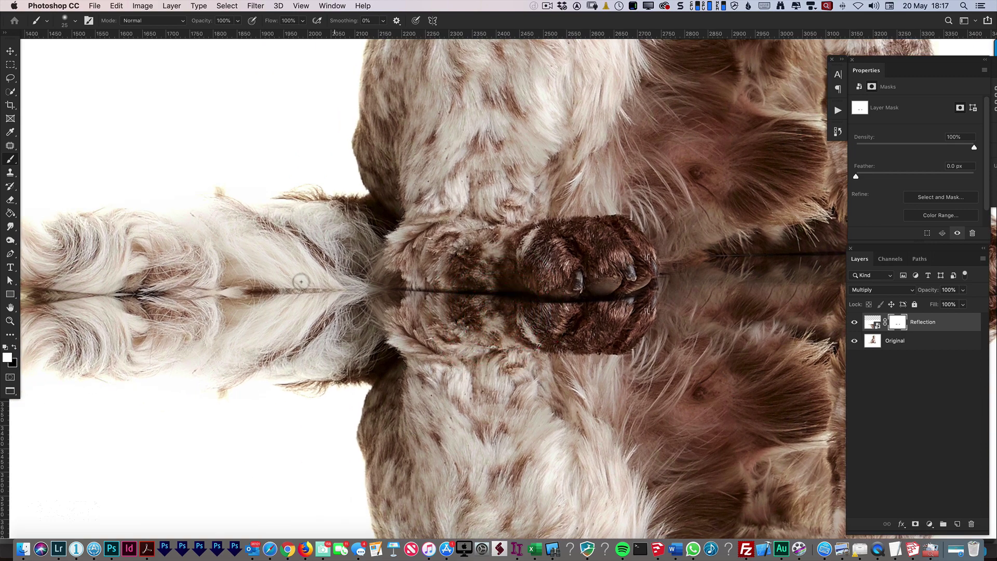
scroll(111, 294, left, 2)
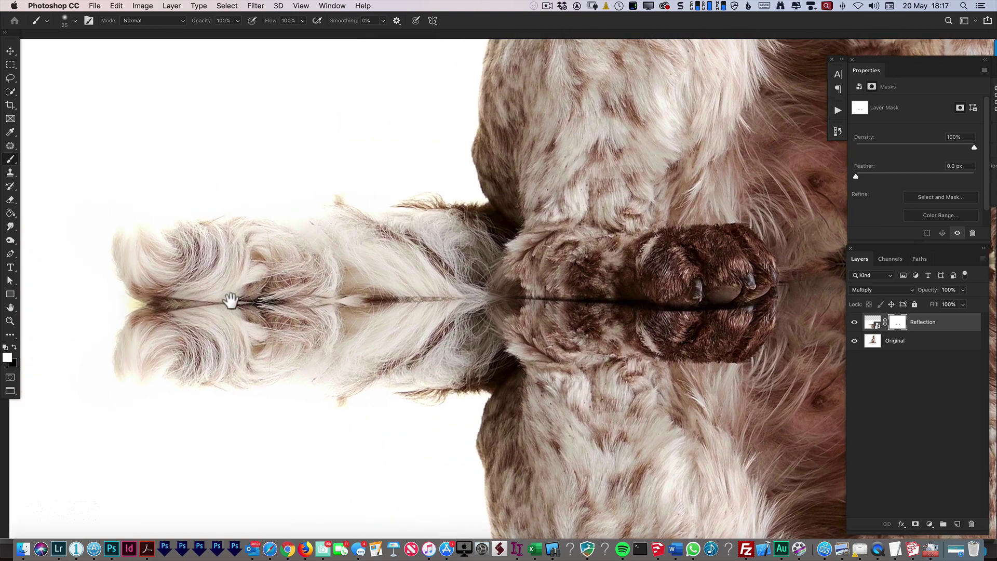
key(x)
mouse_move(159, 300)
mouse_down()
mouse_move(226, 298)
mouse_move(153, 303)
mouse_up()
click(119, 307)
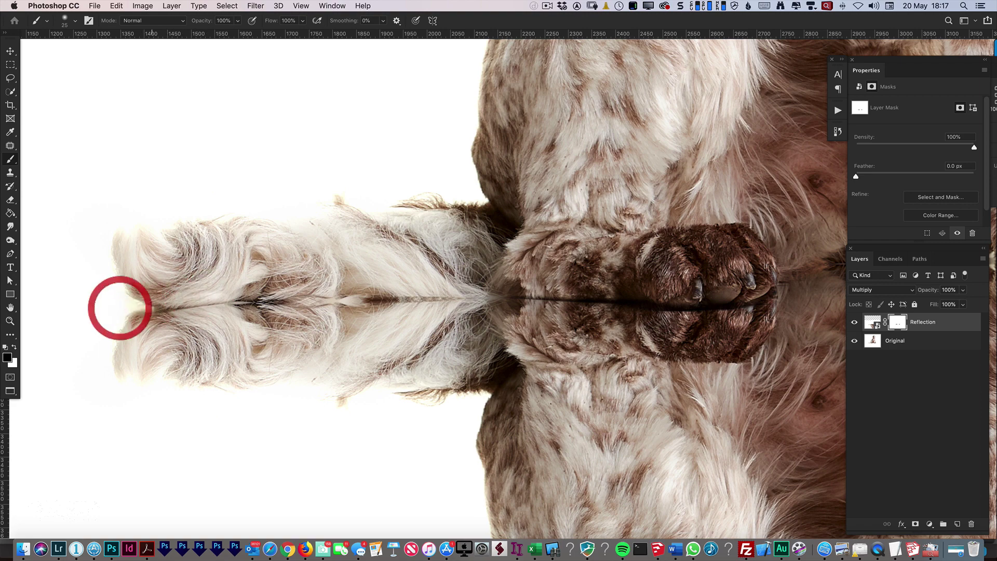
click(119, 303)
drag(451, 285, 470, 283)
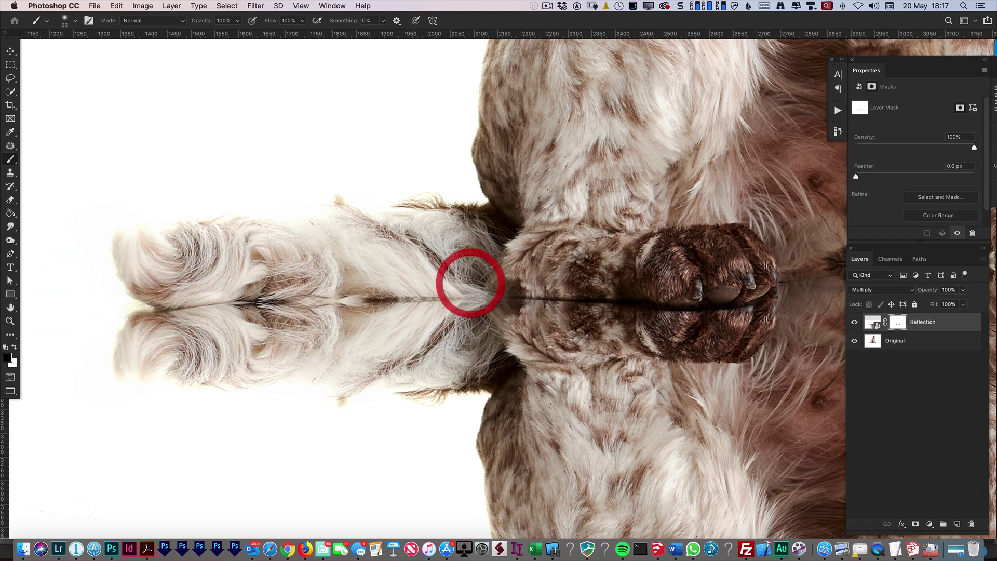
mouse_move(390, 291)
mouse_down()
mouse_move(473, 291)
mouse_move(363, 300)
mouse_up()
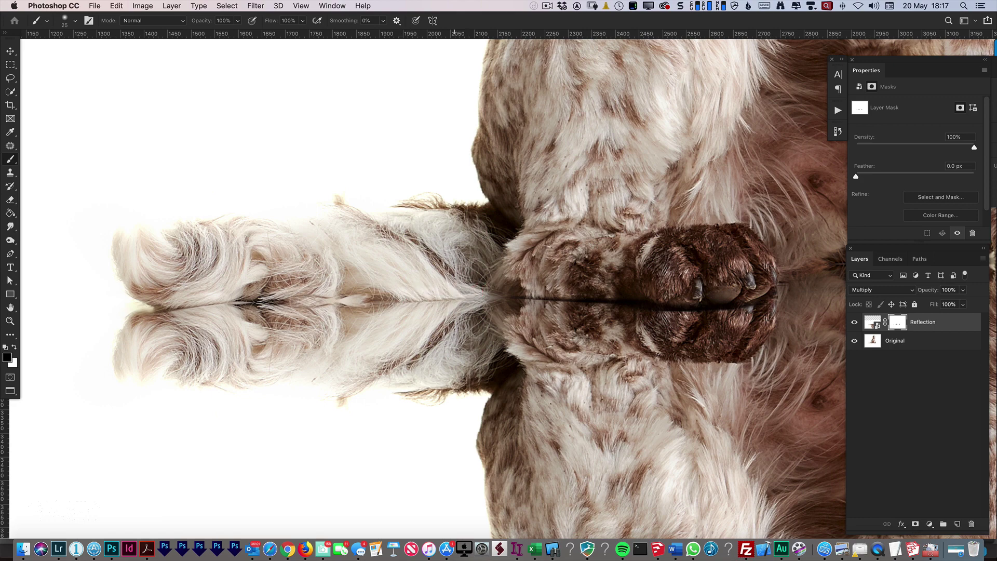
click(251, 299)
click(348, 289)
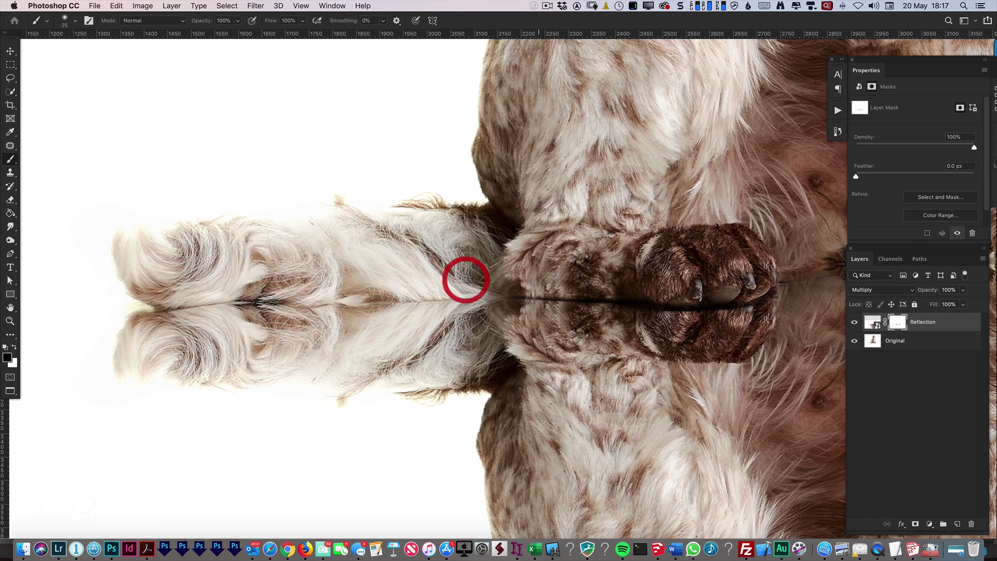
mouse_move(511, 287)
mouse_down()
mouse_move(634, 290)
mouse_move(534, 282)
mouse_up()
Fit the image on screen with Cmd+0, then zoom out one more step.
key(super+0)
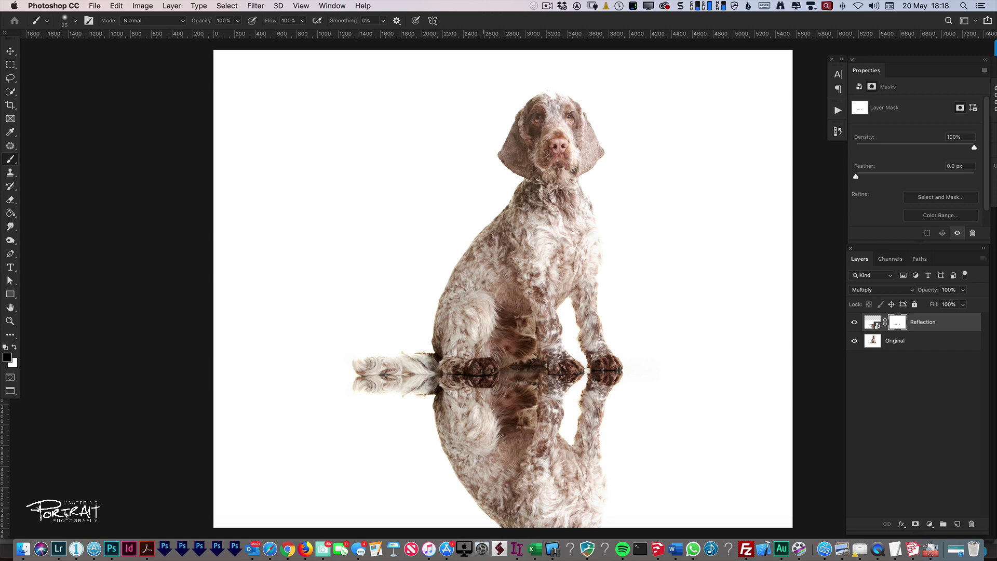
key(super+minus)
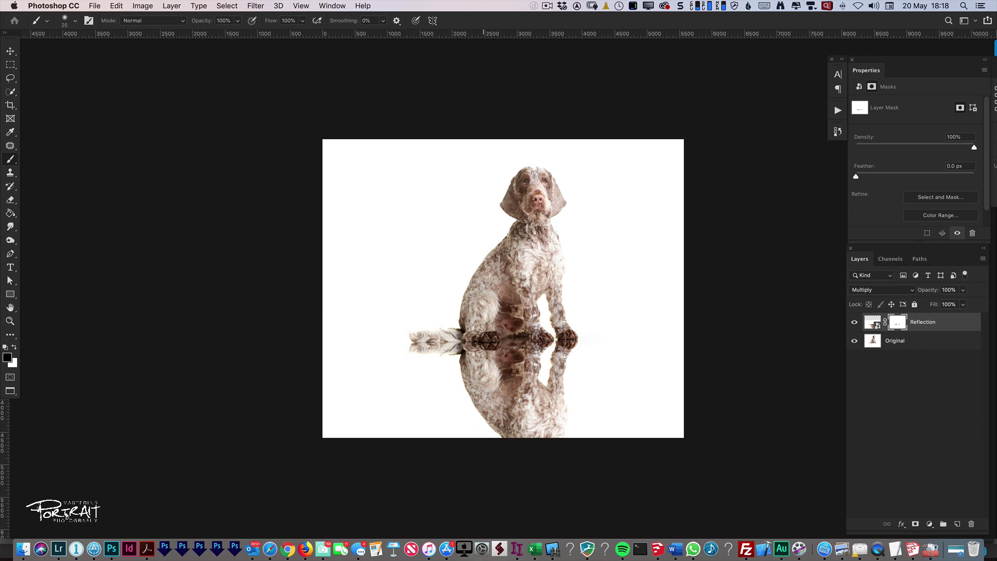
Apply a 9.9-pixel Gaussian Blur smart filter to the Reflection smart object.
click(871, 320)
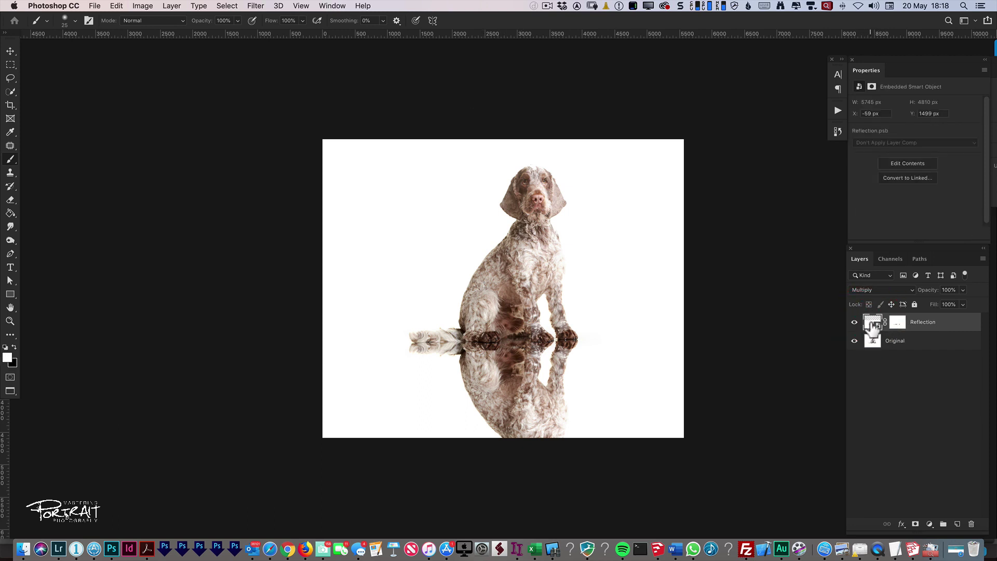
click(254, 6)
mouse_move(289, 131)
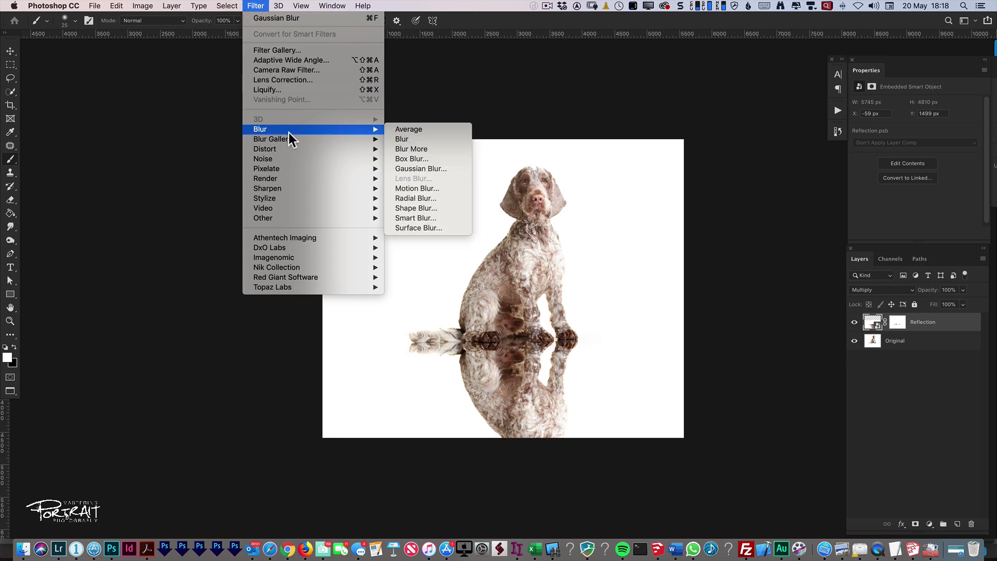
click(401, 167)
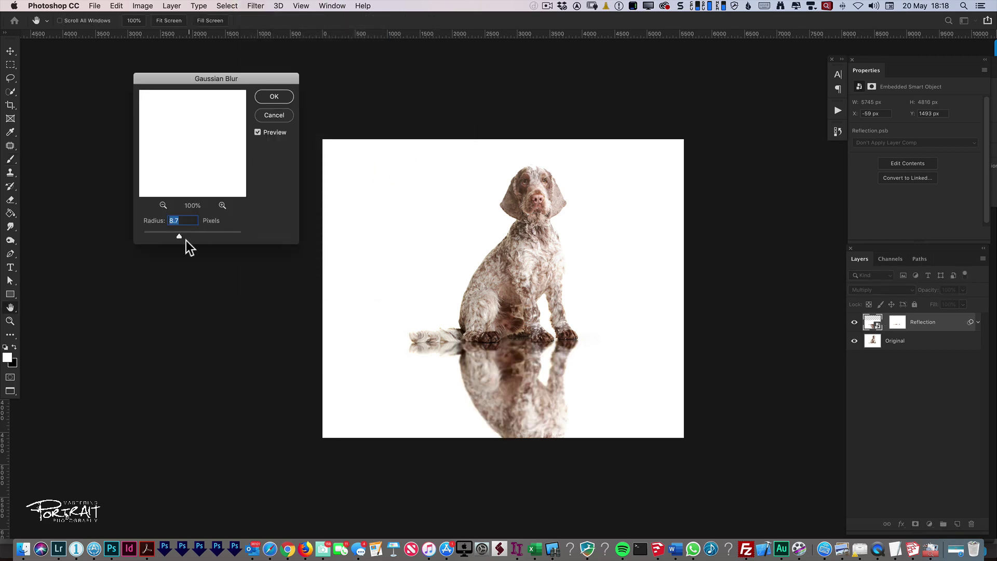
drag(180, 236, 182, 234)
click(262, 96)
key(b)
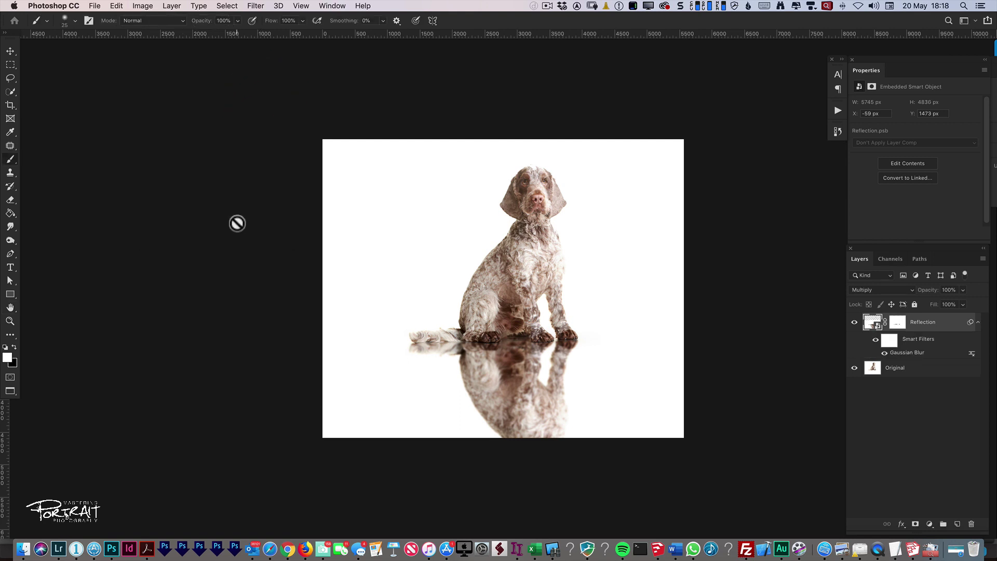
Lower the Reflection layer's opacity to about 61%.
click(961, 290)
drag(960, 302, 942, 301)
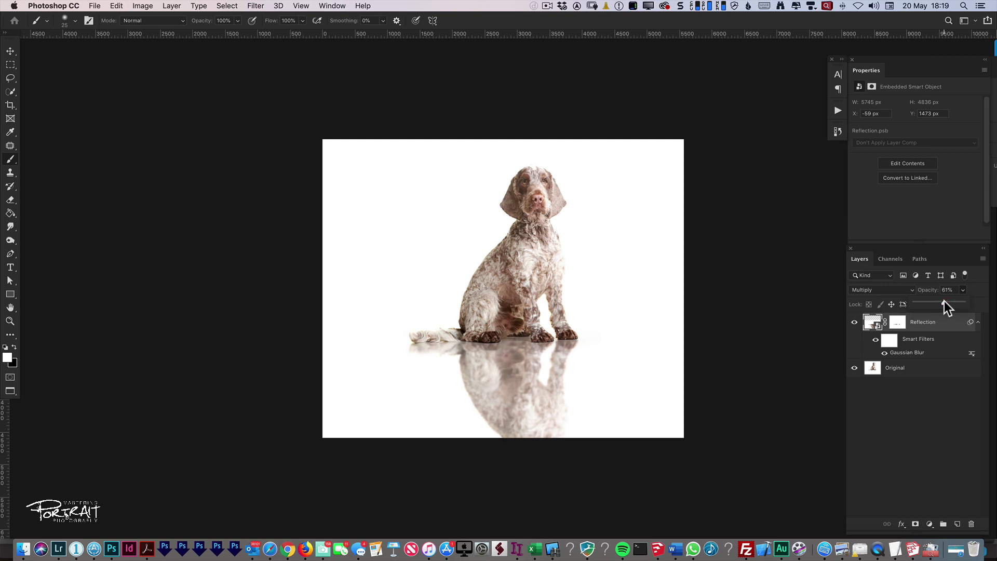
click(898, 436)
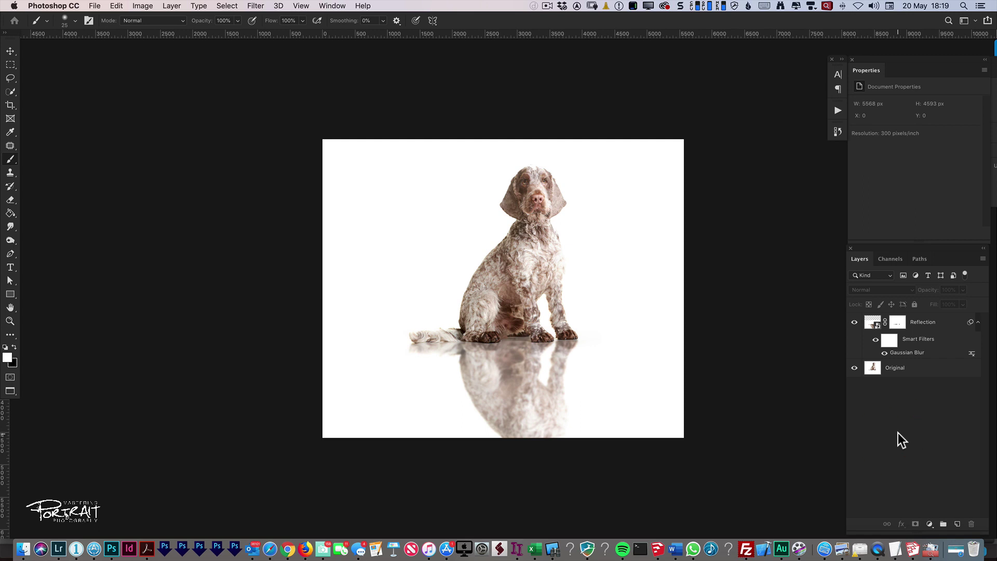
Reopen the Gaussian Blur smart filter and raise its radius to 185.4 pixels.
double_click(911, 353)
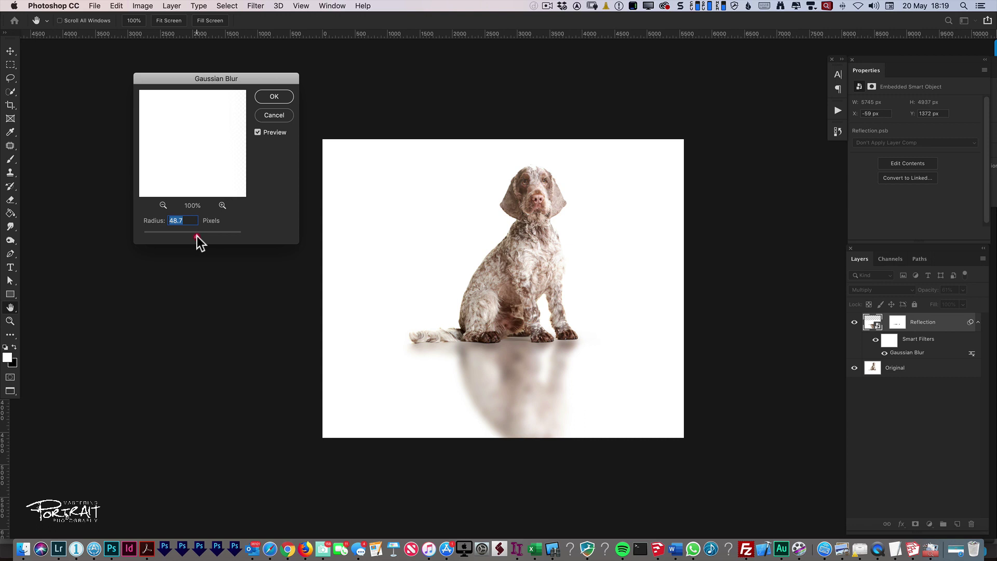
drag(196, 236, 221, 234)
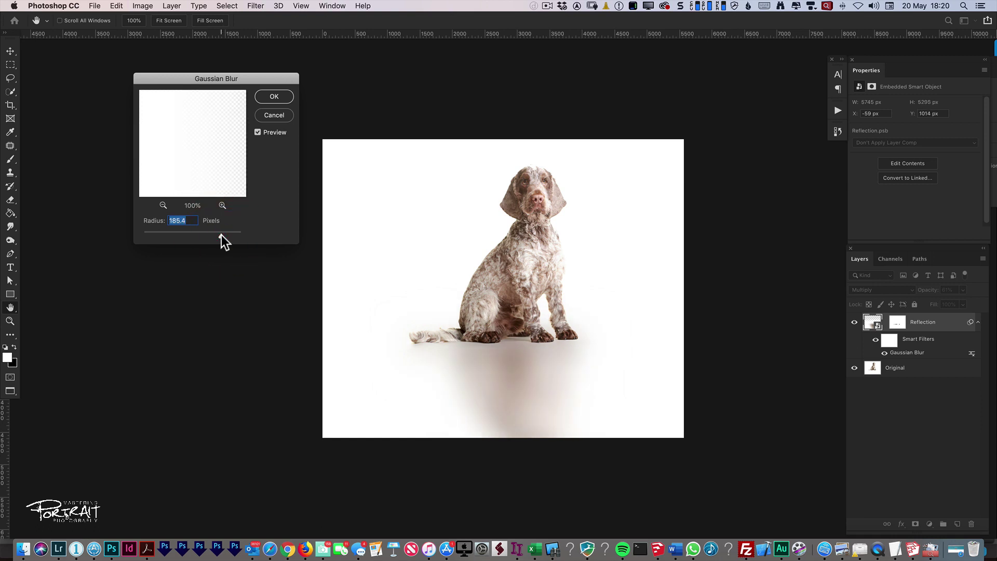
click(274, 97)
Cut the reflection's Gaussian Blur radius to 8.9 pixels and set its layer opacity to 43%.
key(b)
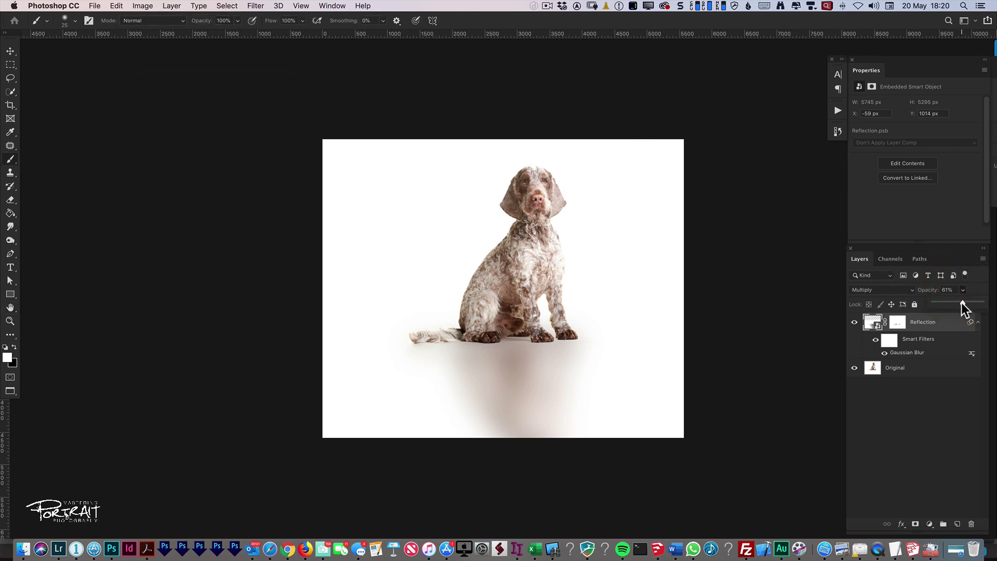
drag(961, 303, 958, 298)
double_click(907, 352)
click(177, 235)
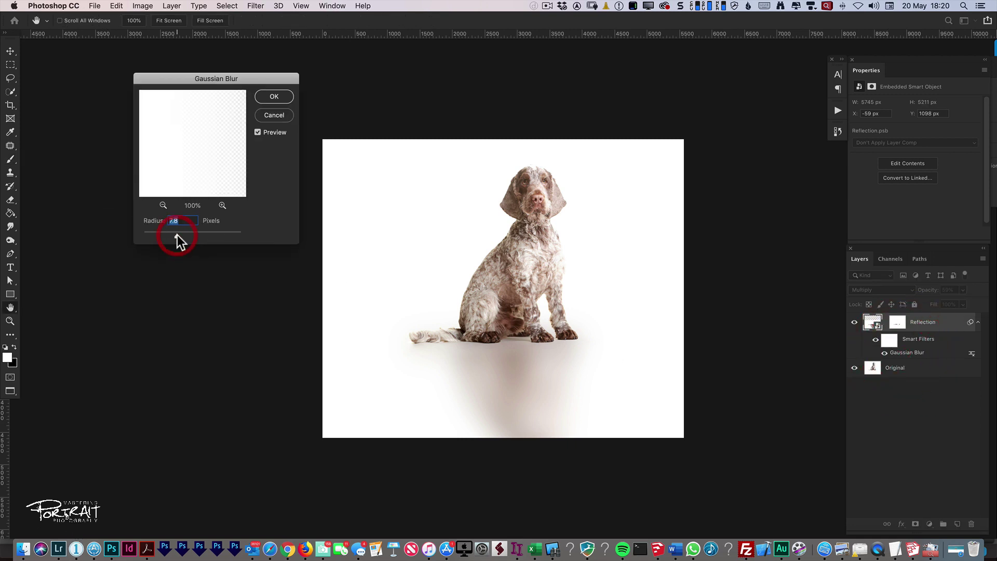
click(273, 96)
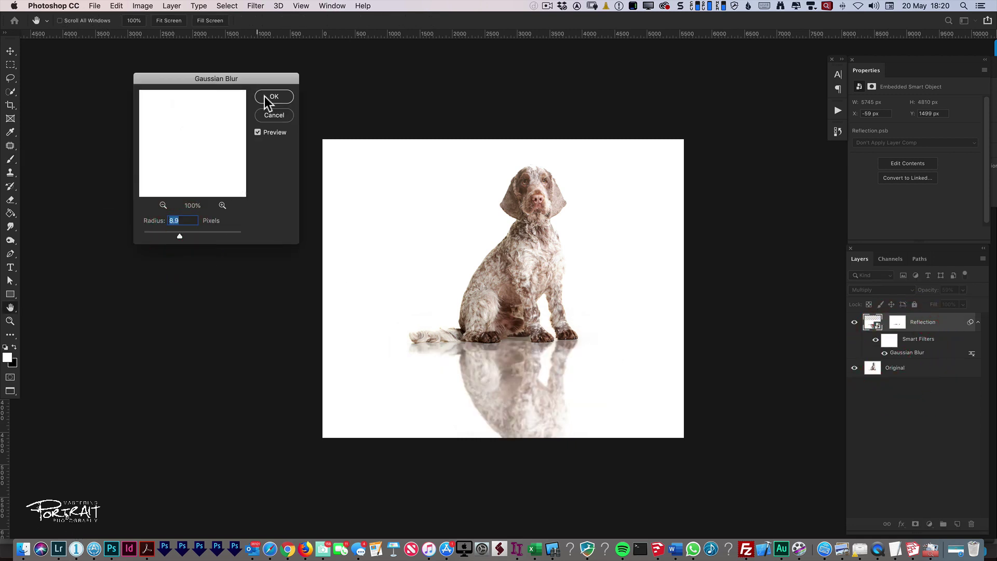
key(b)
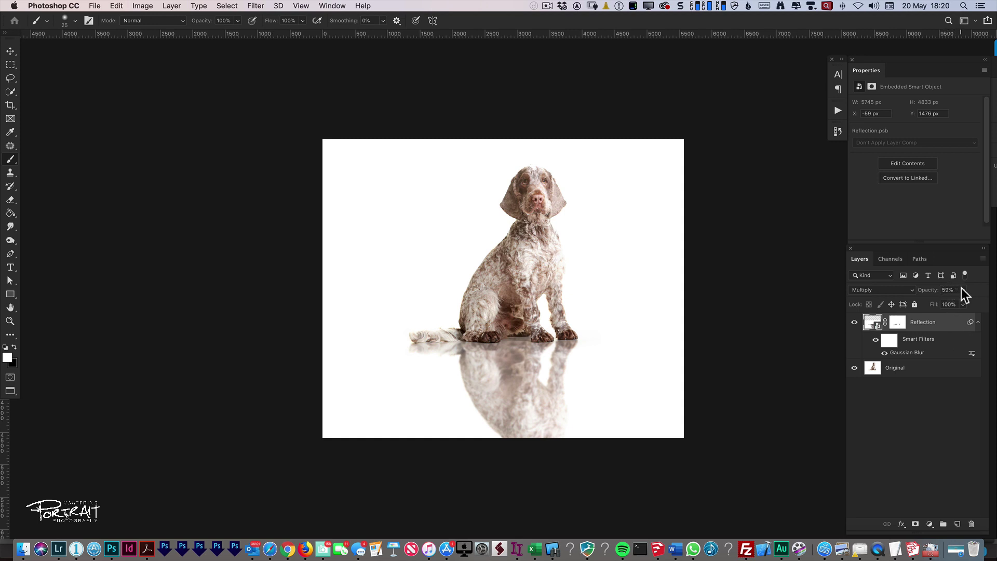
drag(961, 303, 953, 301)
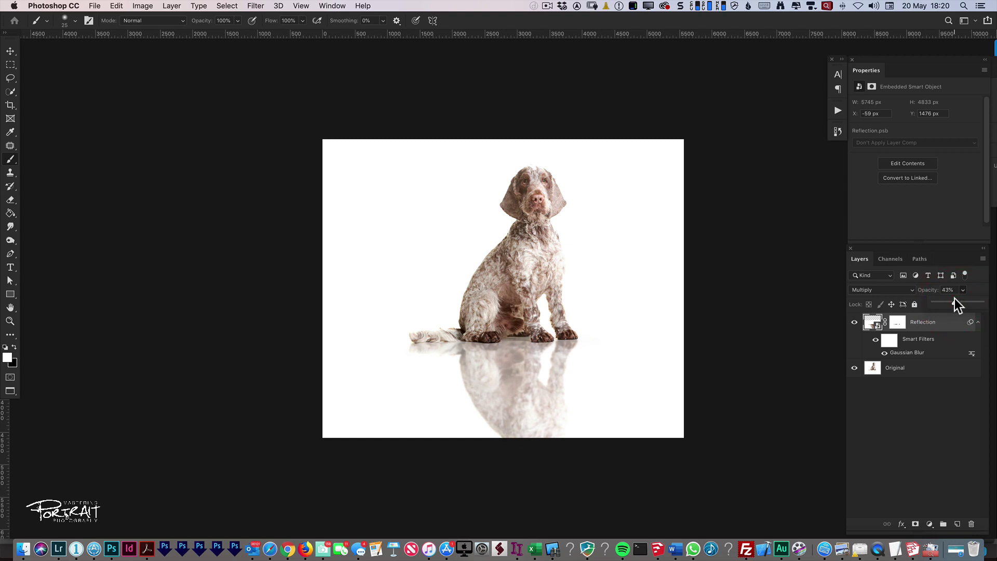